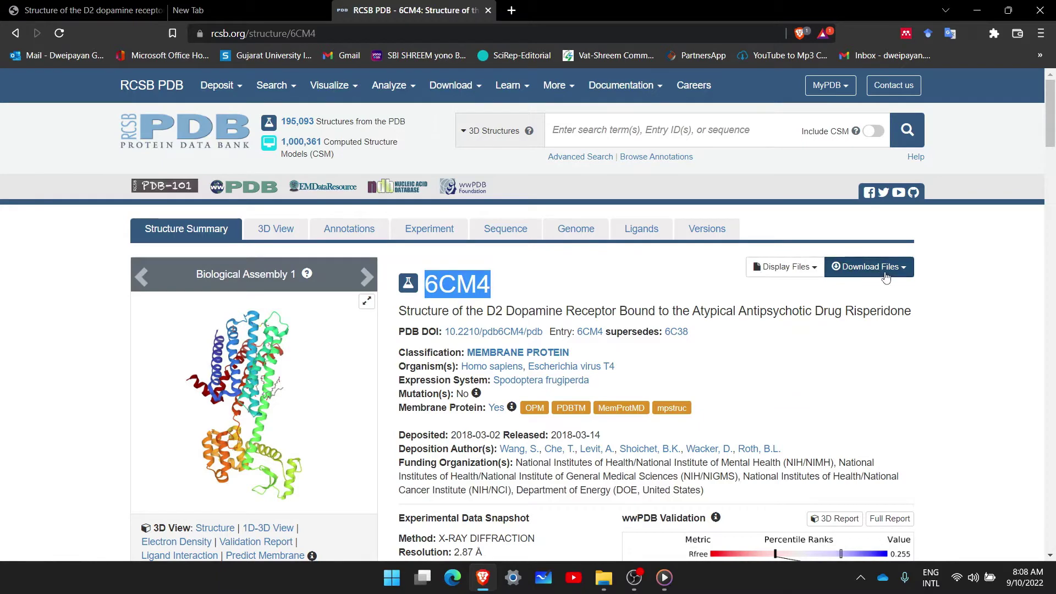
Step: Download the 6CM4 structure in PDB format and create a Desktop folder named E6-Protein Engineering for it
left_click(868, 267)
left_click(772, 373)
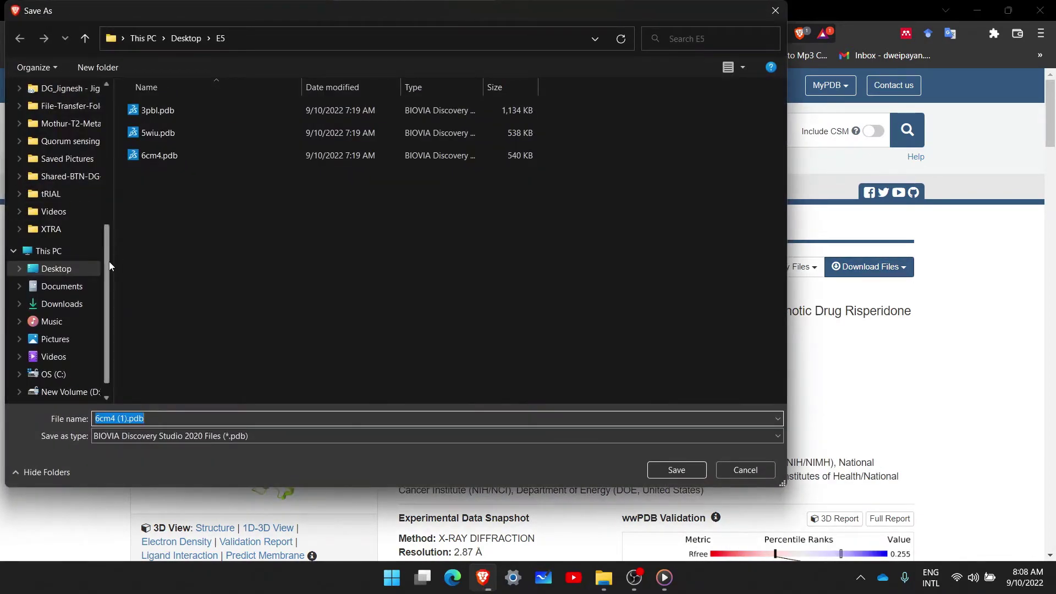
scroll(60, 220, "up", 5)
left_click(66, 113)
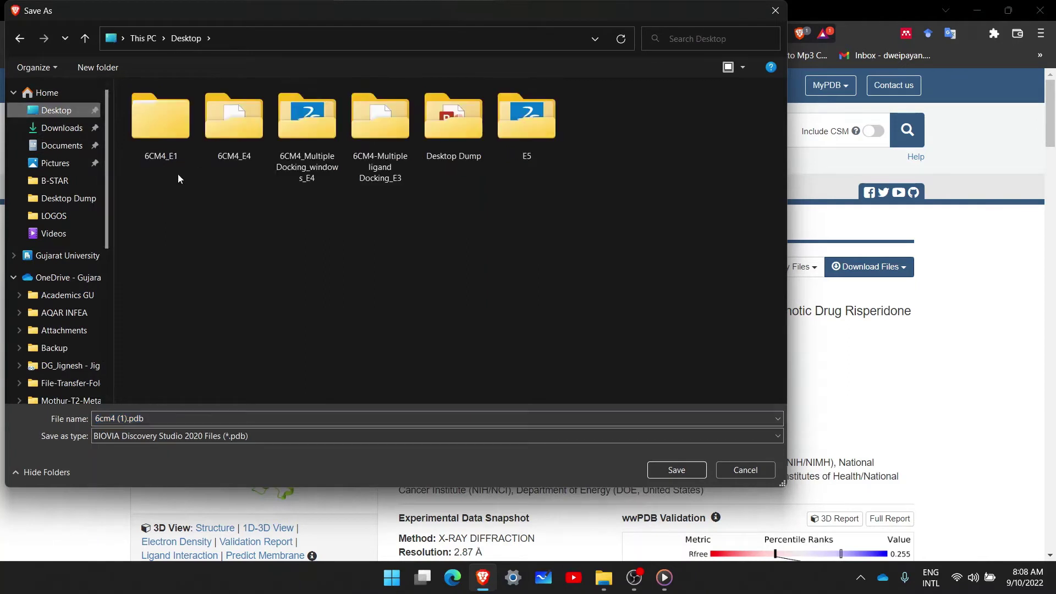
left_click(118, 70)
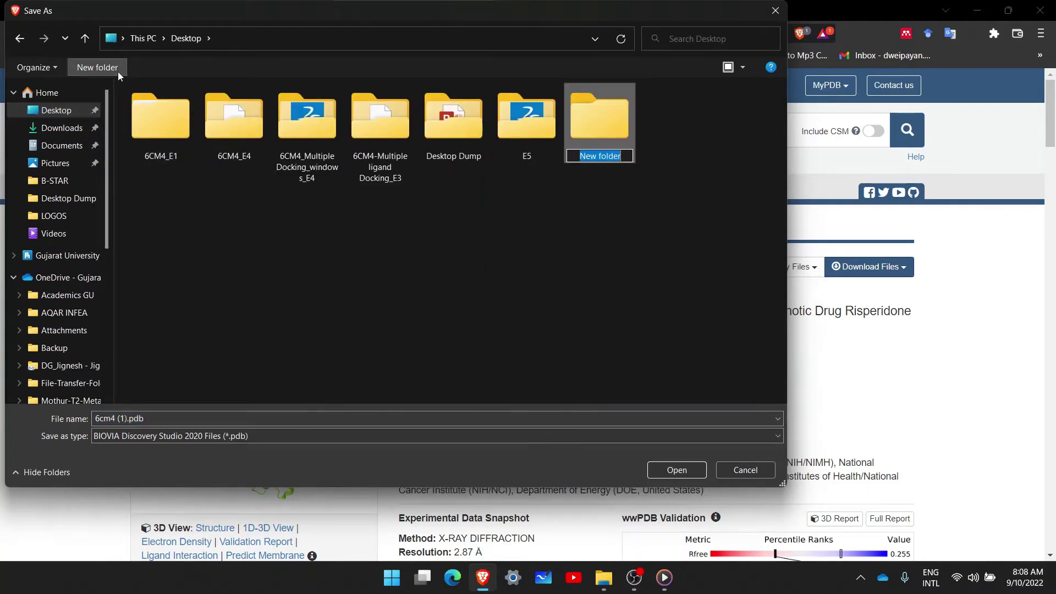
type("E")
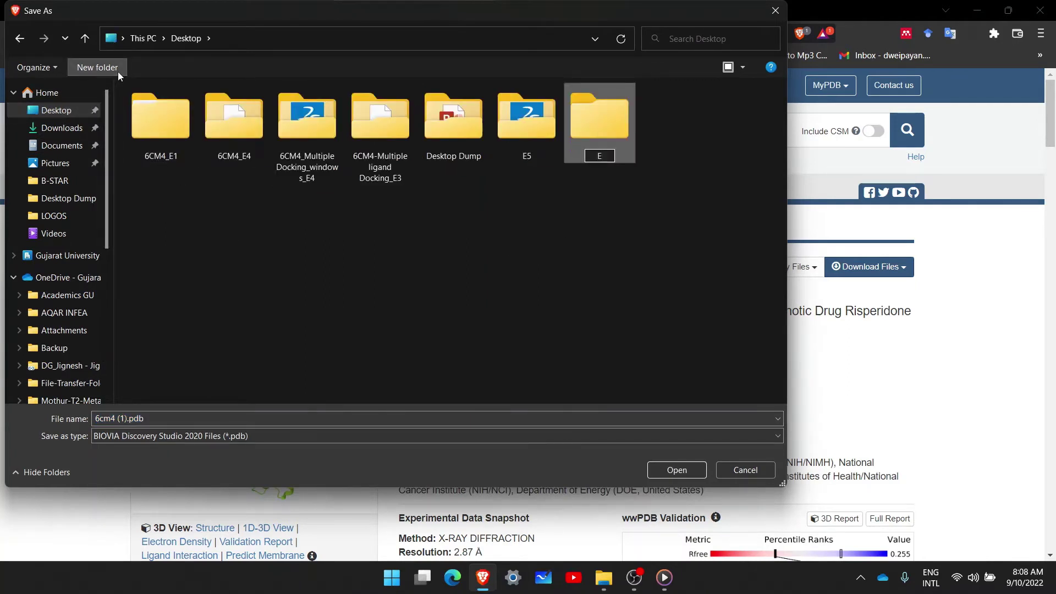
type("6-Prot")
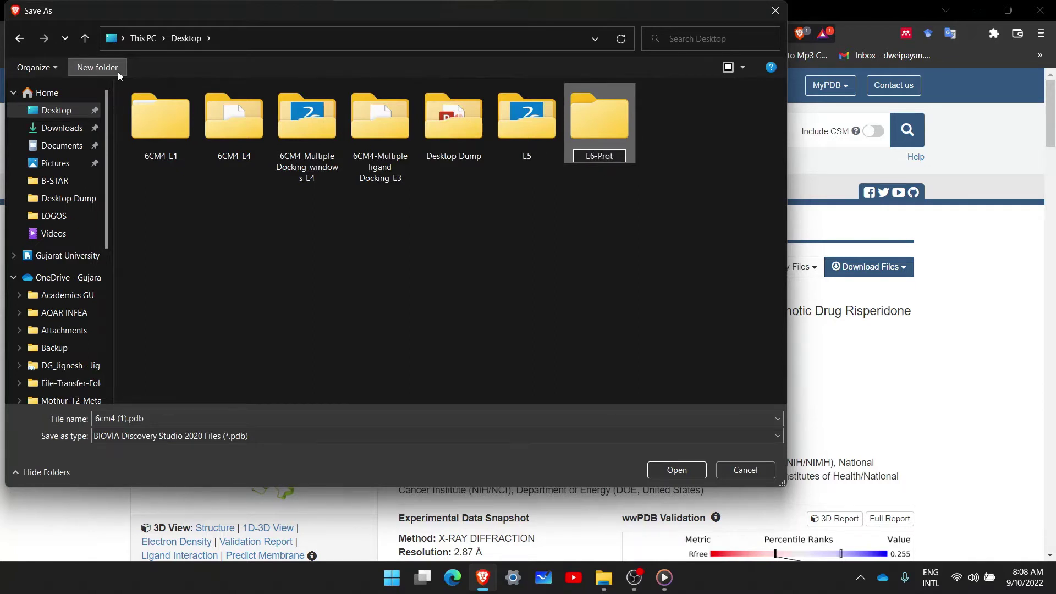
type("ein Eng")
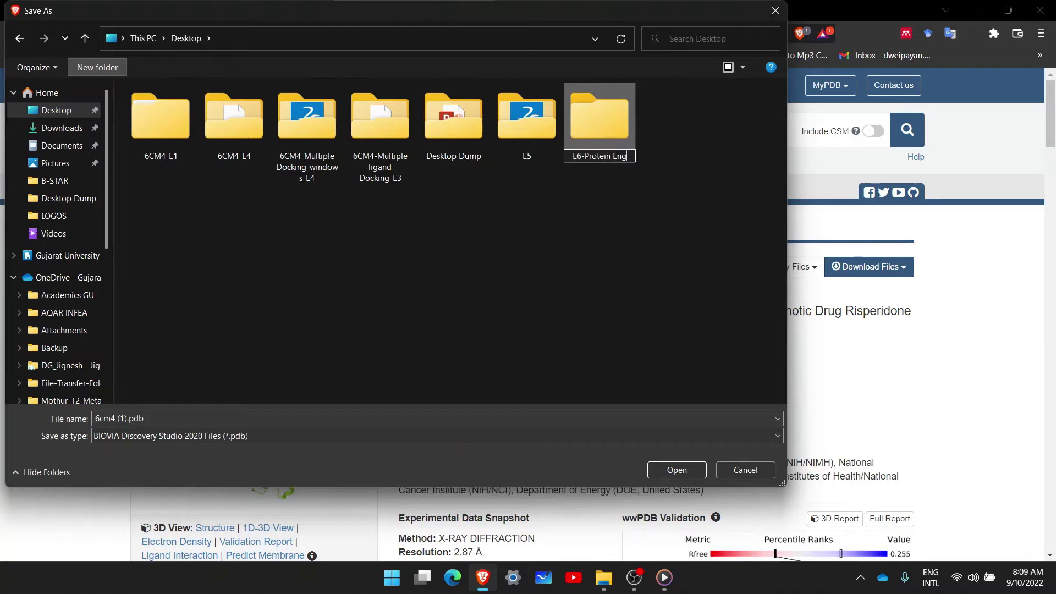
type("ineering")
key("Return")
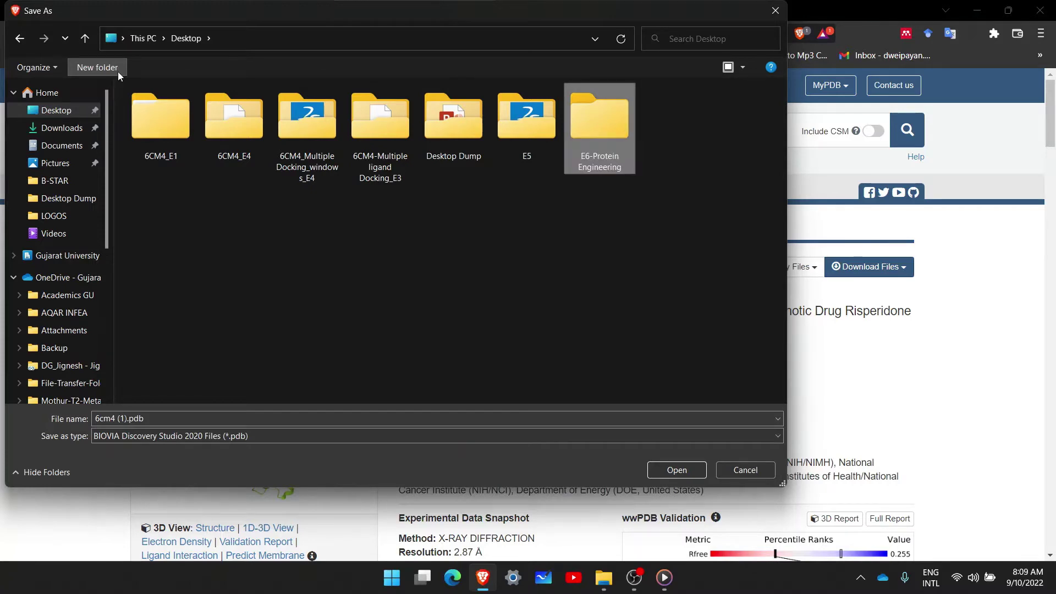
Step: Save 6cm4 (1).pdb in the E6-Protein Engineering folder, then minimize the browser and the Videos folder window
double_click(602, 137)
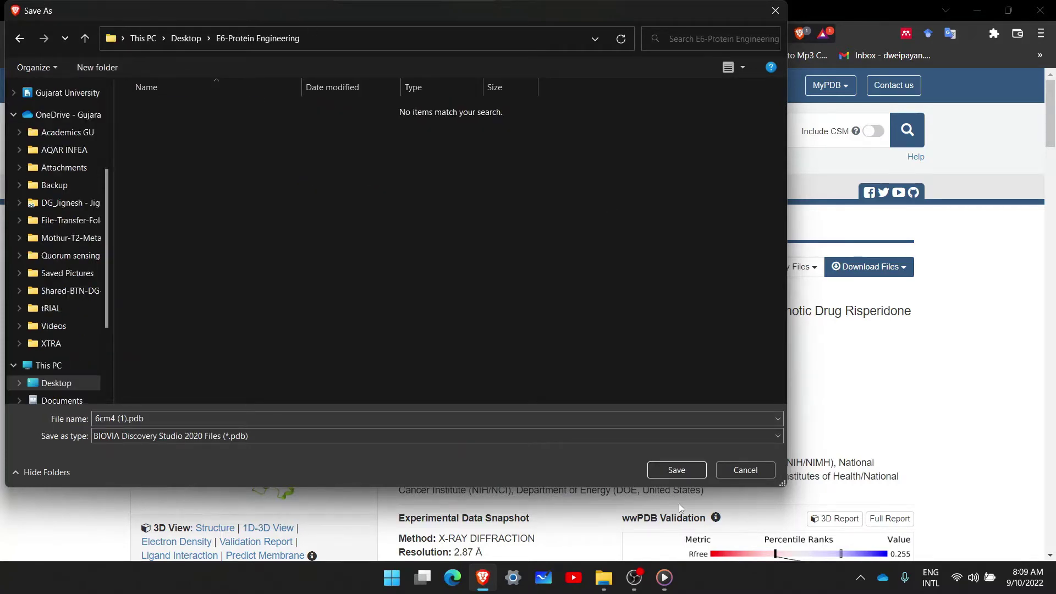
left_click(682, 471)
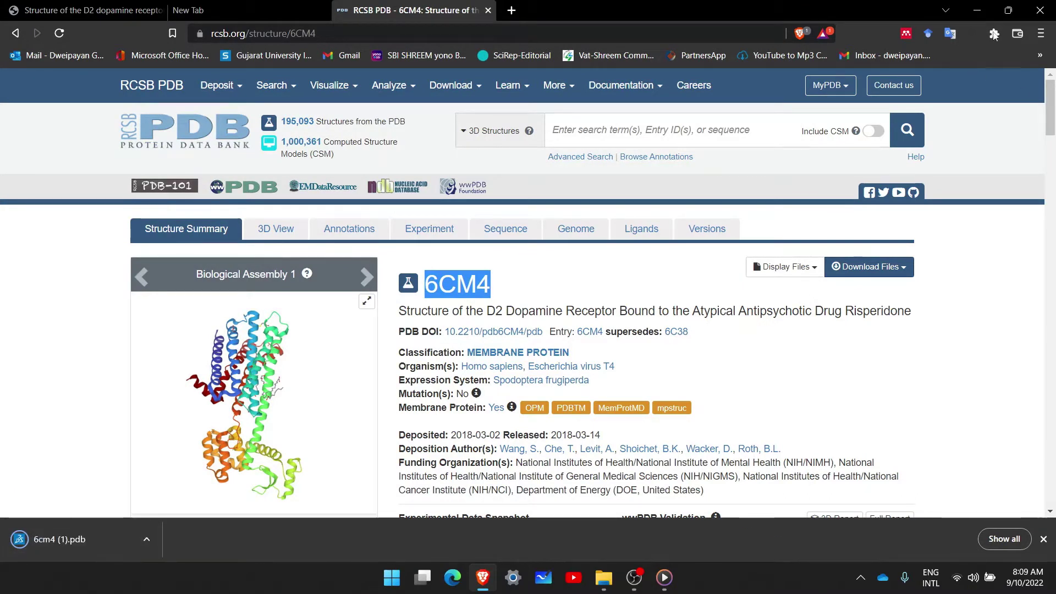
left_click(977, 10)
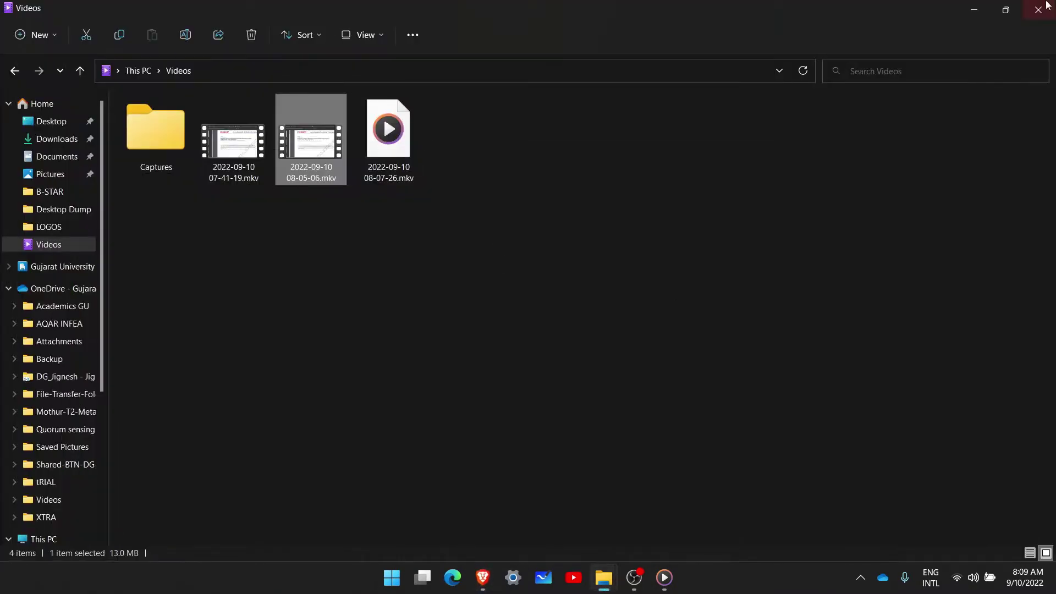
left_click(974, 9)
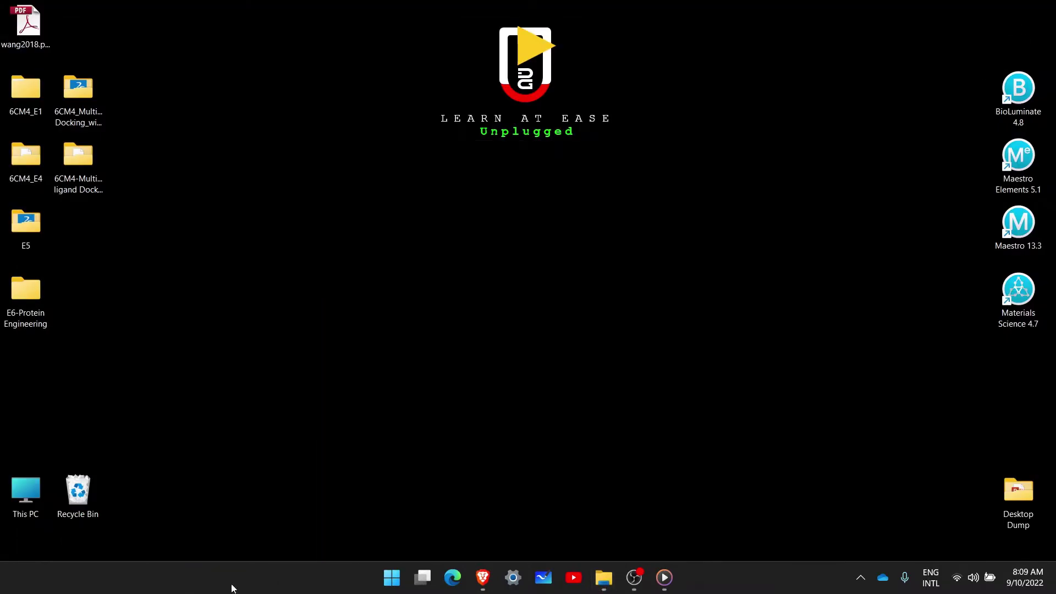
Step: Search for Chimera on the computer and launch Chimera 1.16
left_click(392, 578)
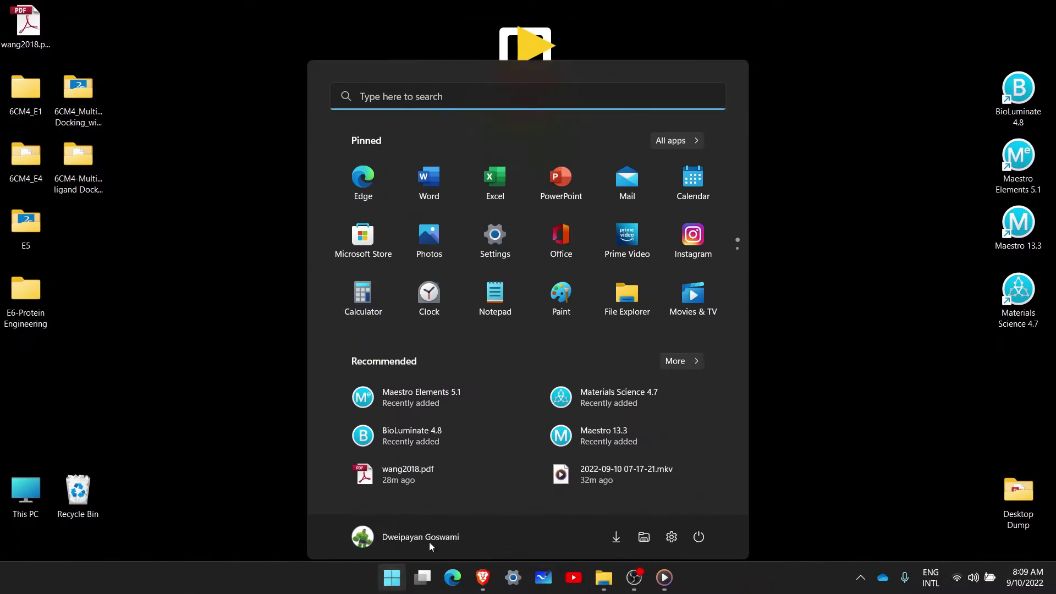
left_click(465, 96)
type("Chimera")
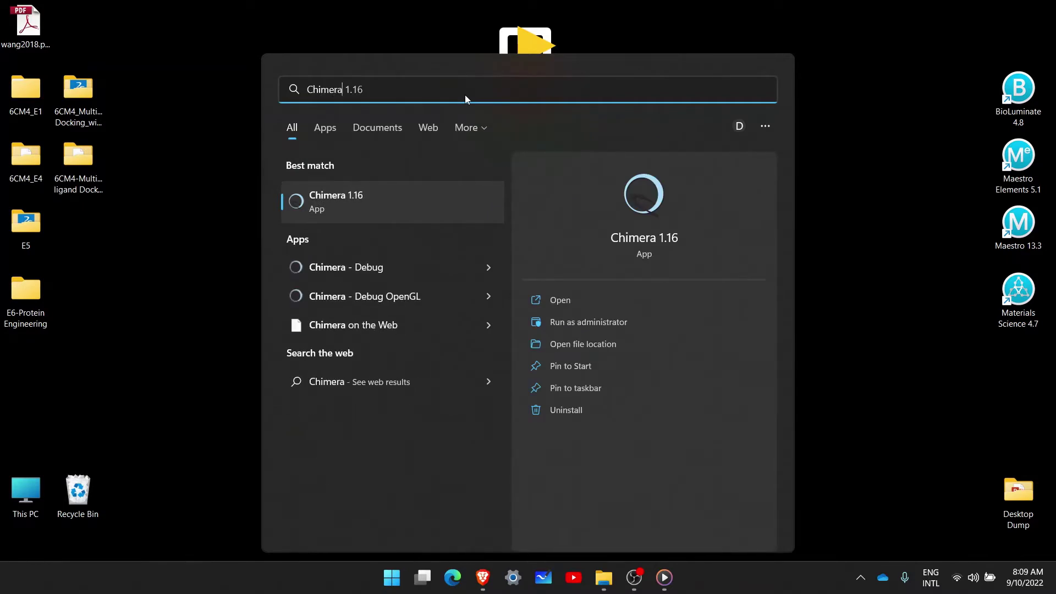
key("Return")
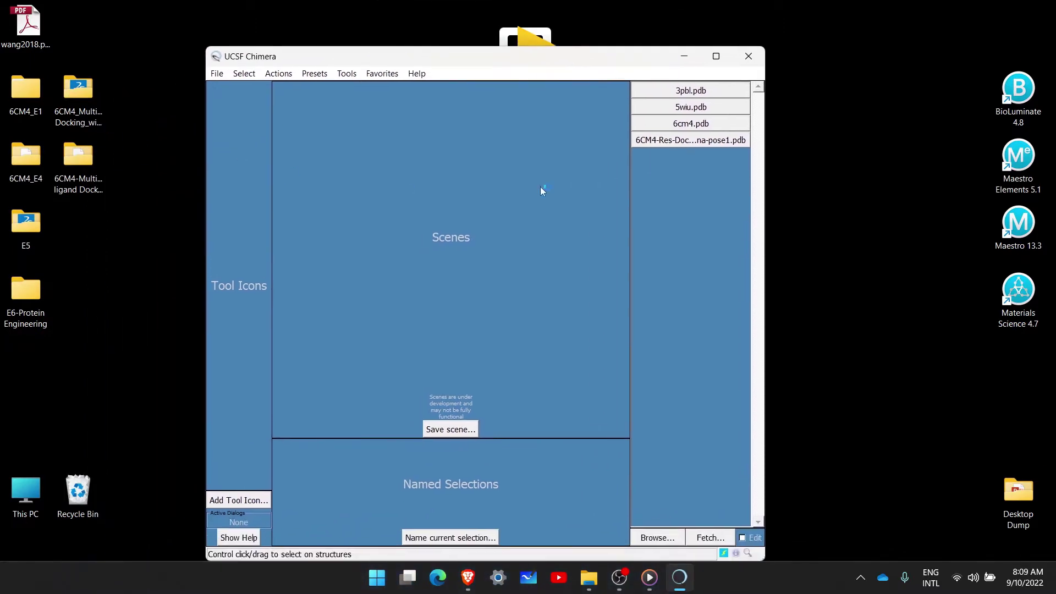
Step: Open 6cm4 (1).pdb from the E6-Protein Engineering folder in UCSF Chimera and maximize the program window
left_click(217, 73)
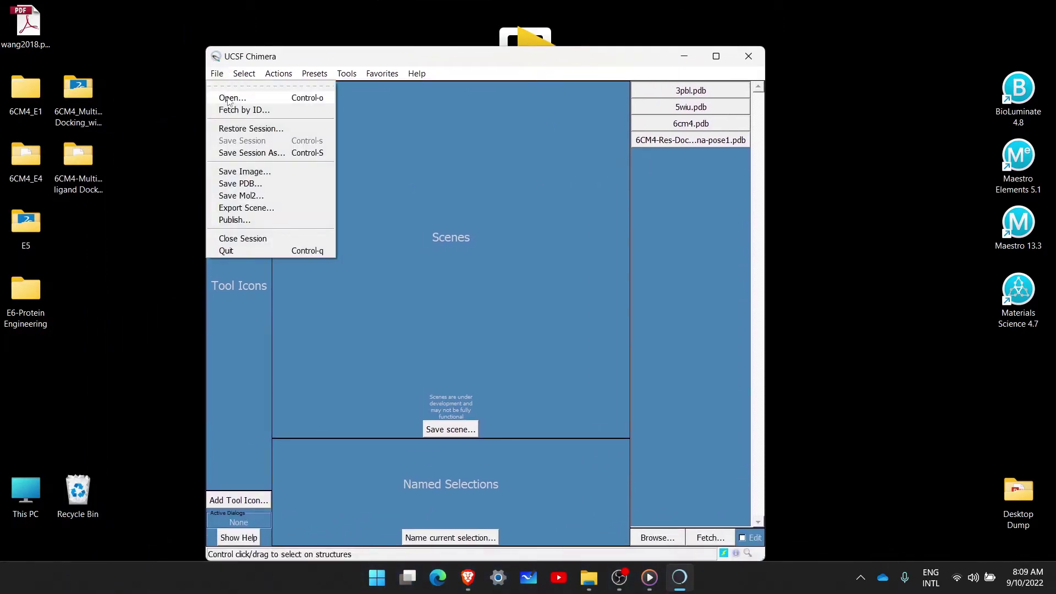
left_click(229, 99)
left_click_drag(816, 207, 390, 99)
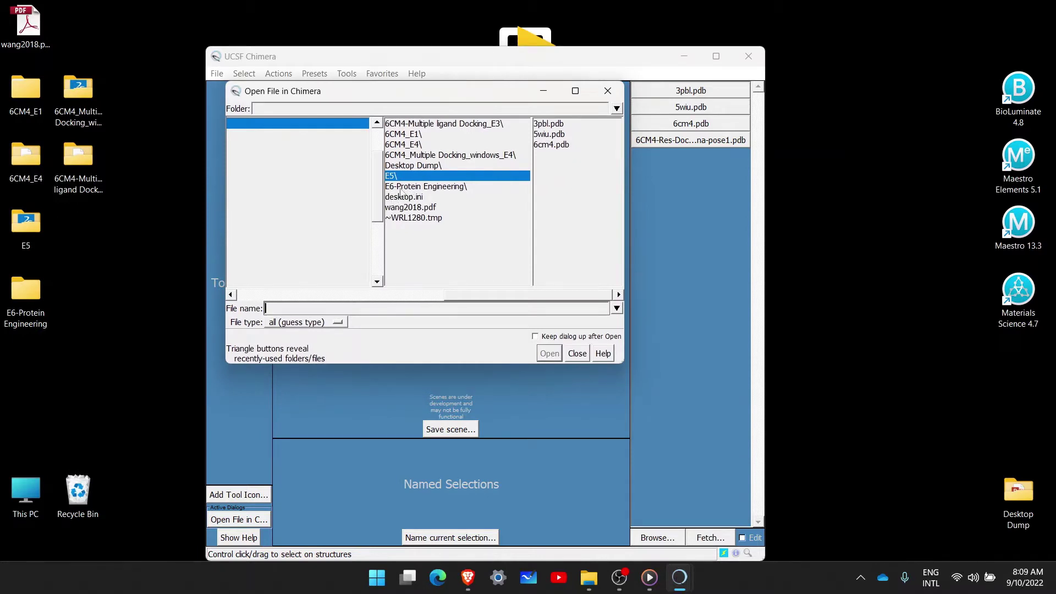
left_click(429, 187)
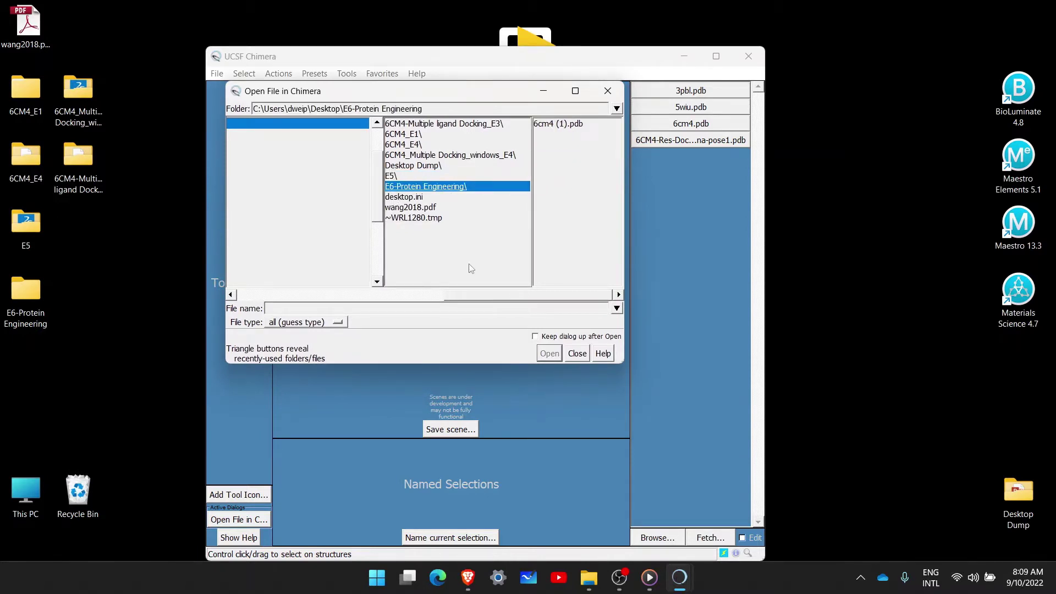
left_click(557, 125)
left_click(554, 355)
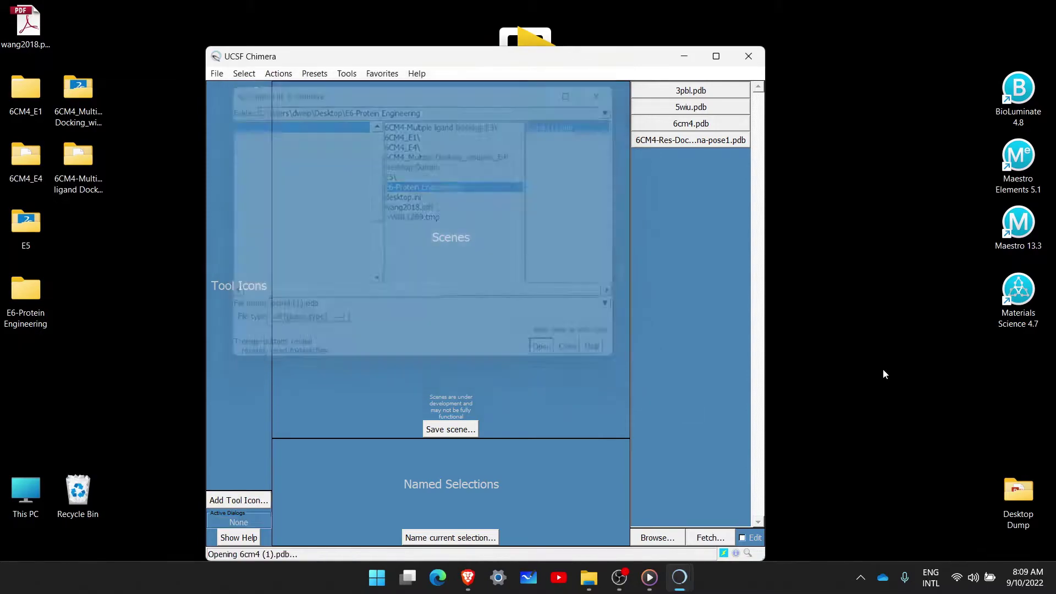
left_click(716, 56)
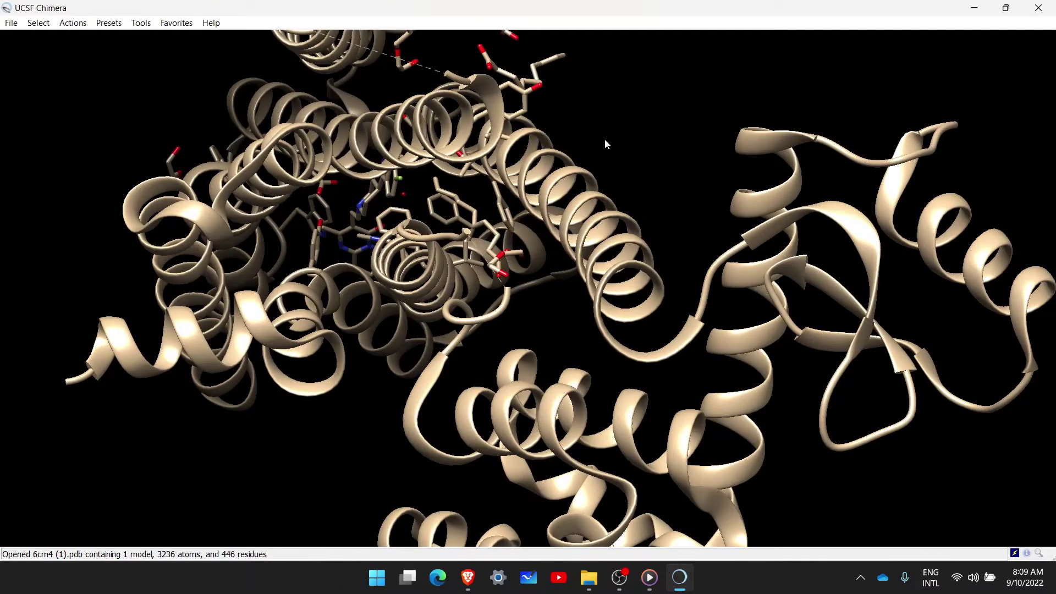
Step: Select all nonstandard residues of the 6CM4 structure and delete their atoms and bonds
left_click_drag(605, 144, 721, 198)
scroll(444, 286, "down", 5)
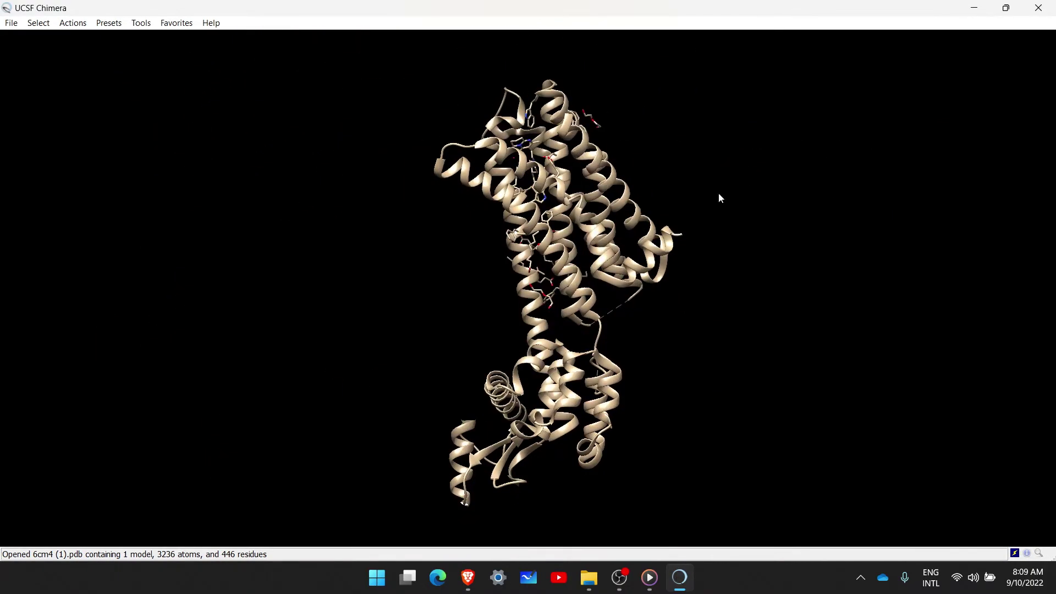
left_click(40, 24)
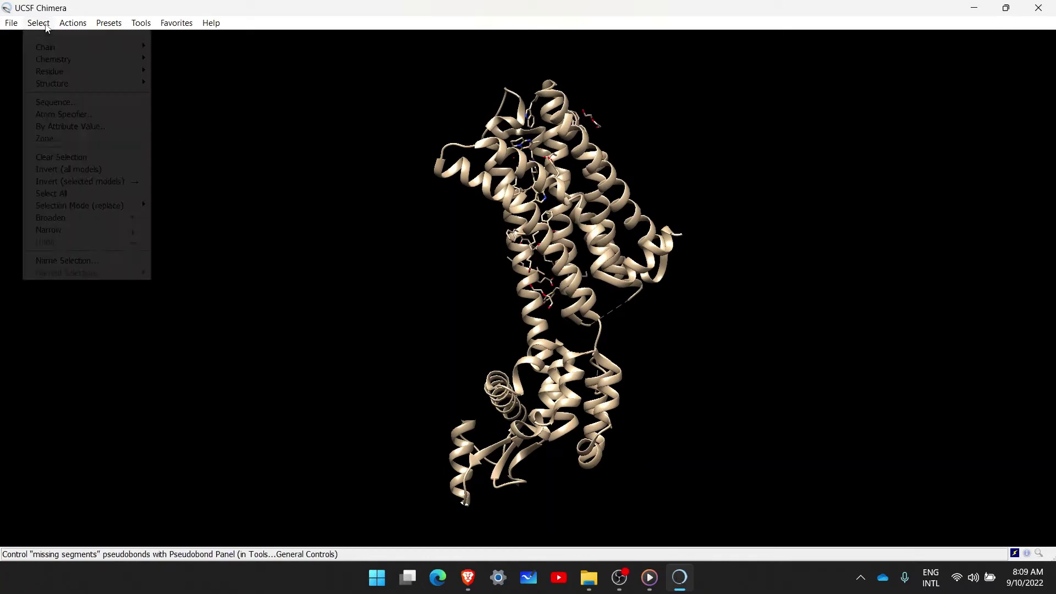
mouse_move(72, 79)
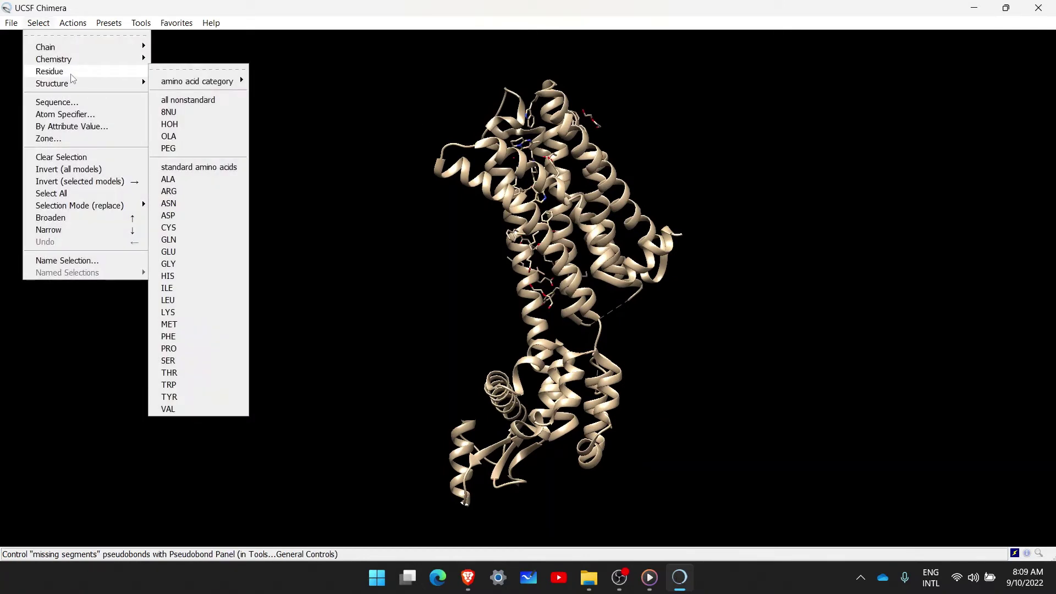
left_click(187, 100)
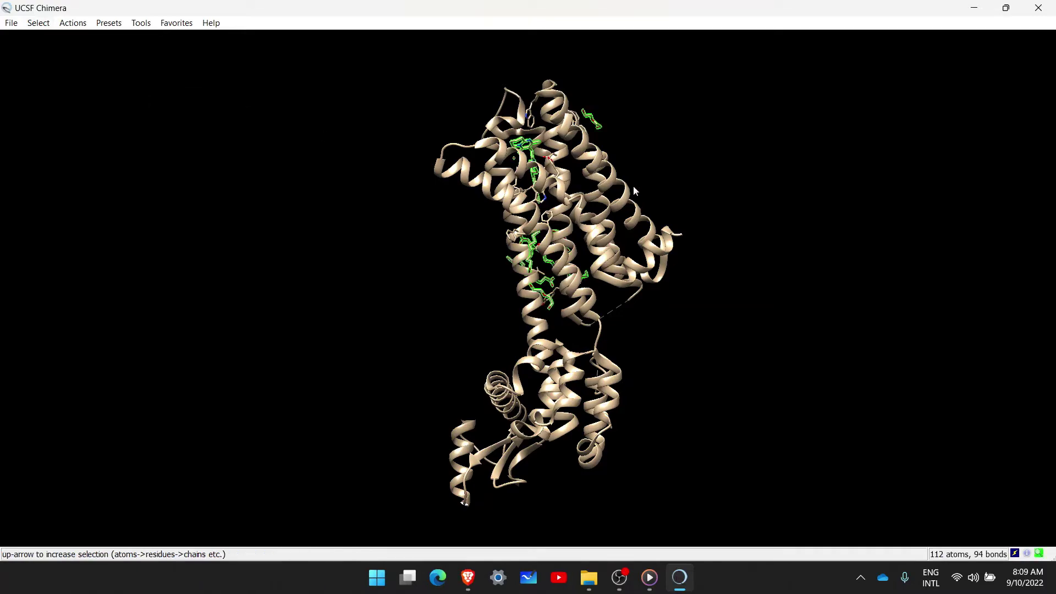
left_click_drag(632, 185, 461, 315)
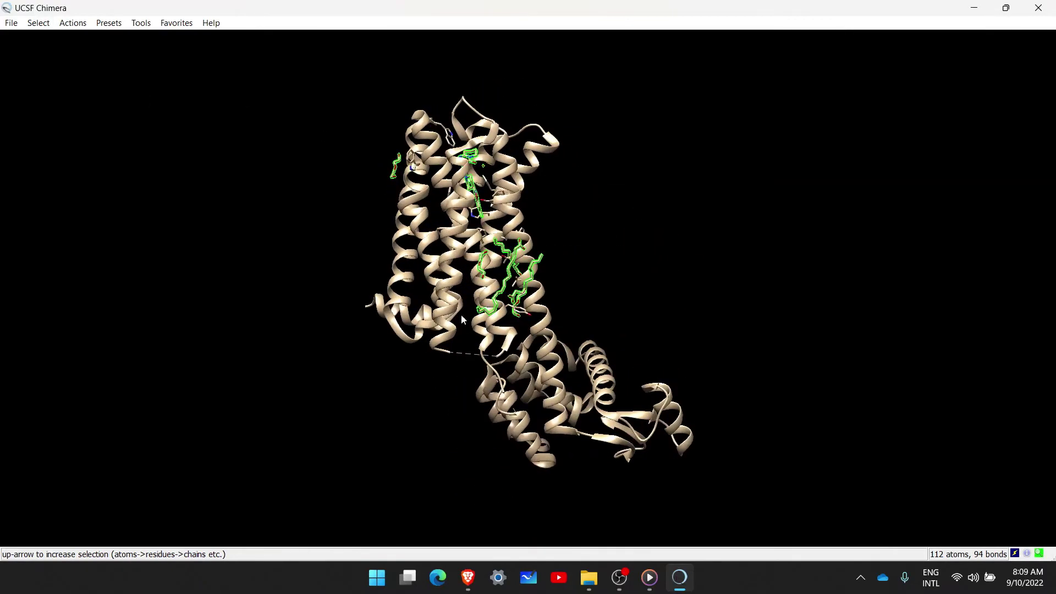
left_click(39, 23)
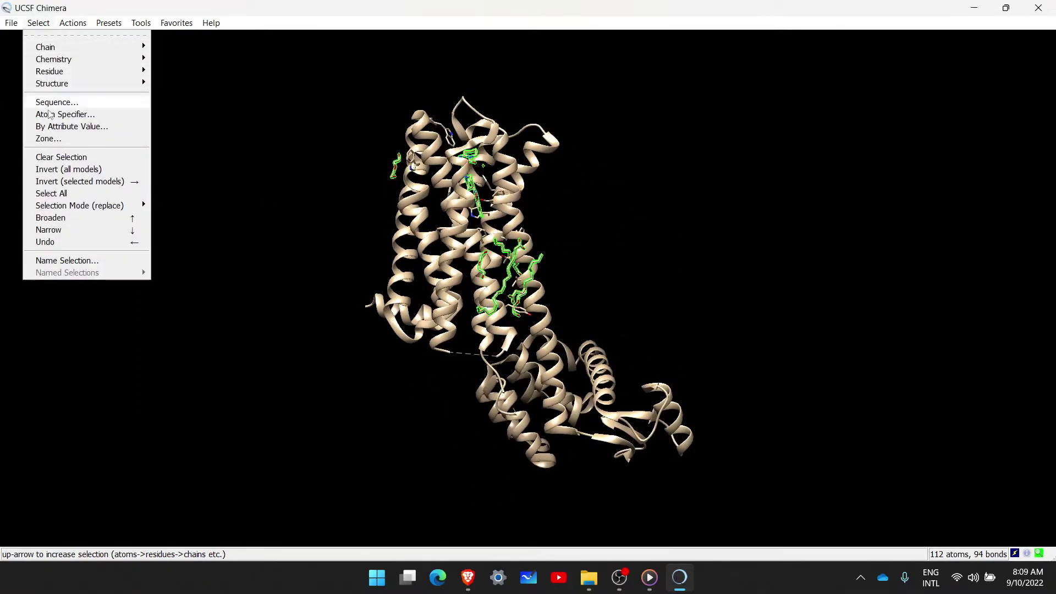
mouse_move(72, 23)
mouse_move(92, 48)
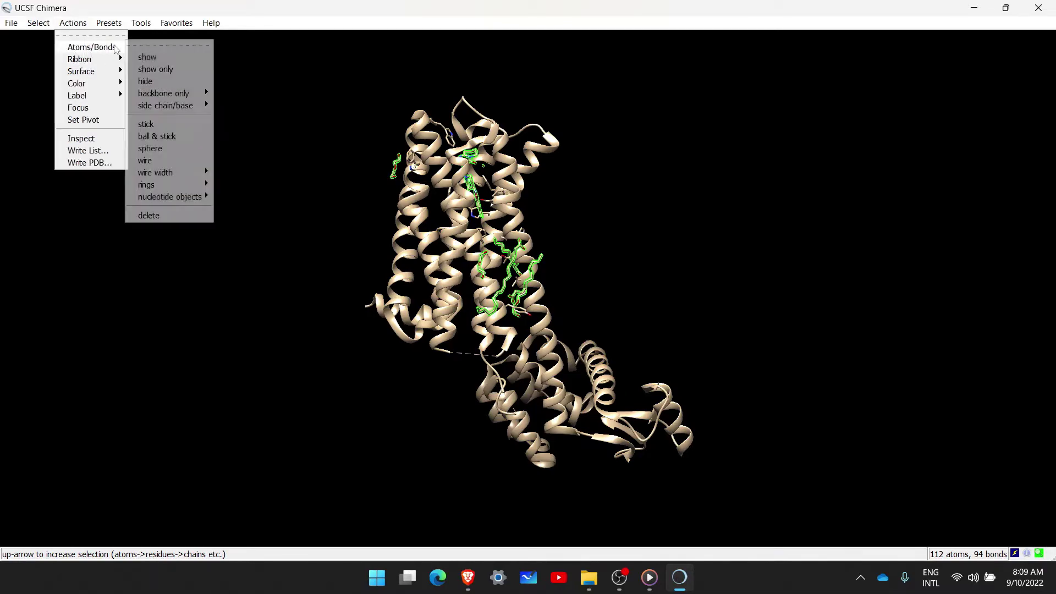
left_click(185, 218)
Step: Show the chain A sequence and place its window so that the receptor's upper helices stay in view
left_click_drag(553, 262, 389, 297)
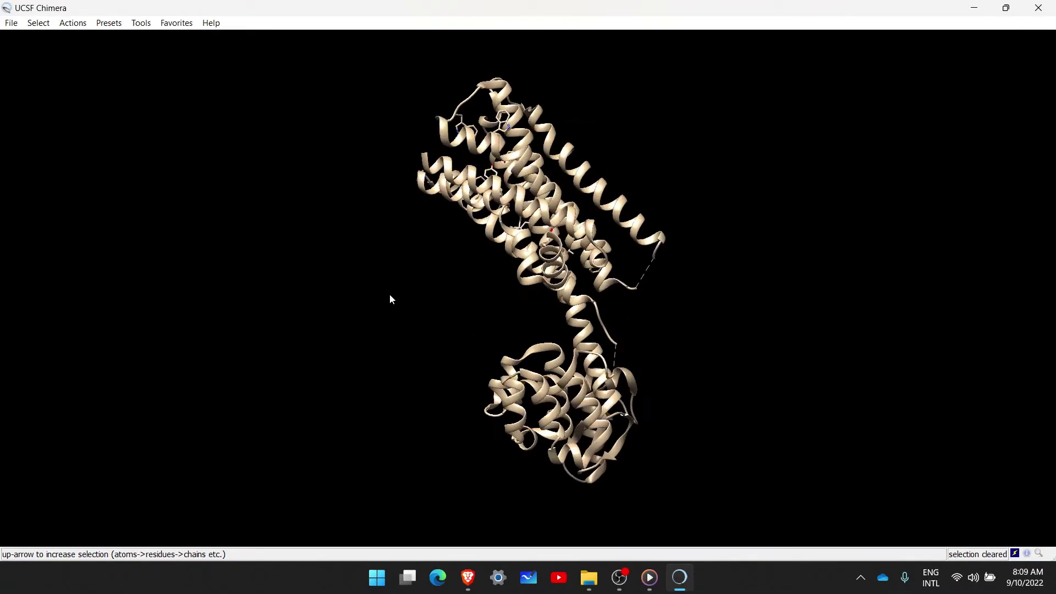
left_click_drag(642, 227, 380, 306)
left_click_drag(572, 264, 610, 339)
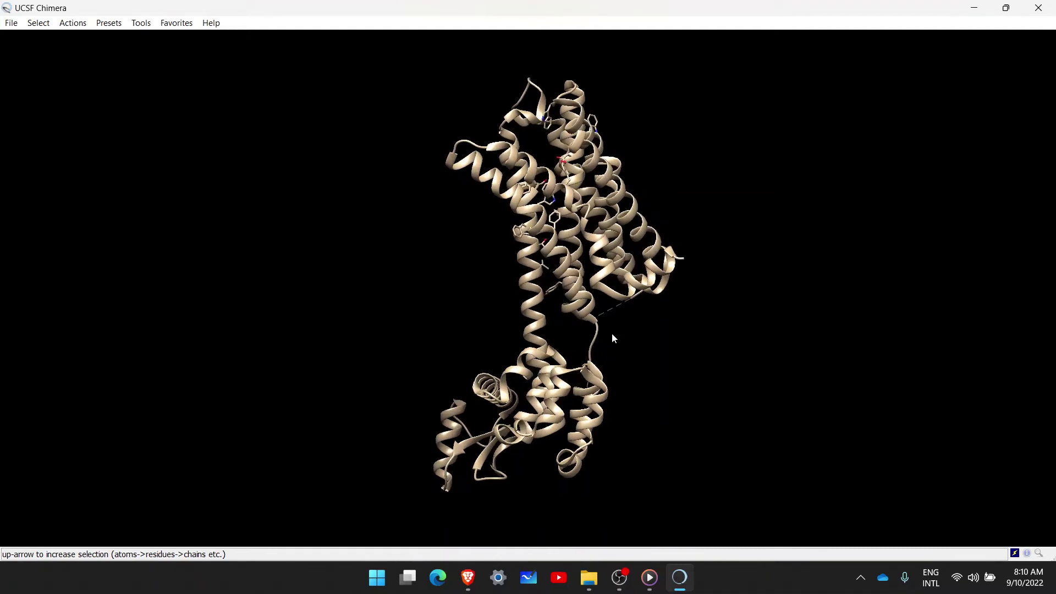
left_click(179, 28)
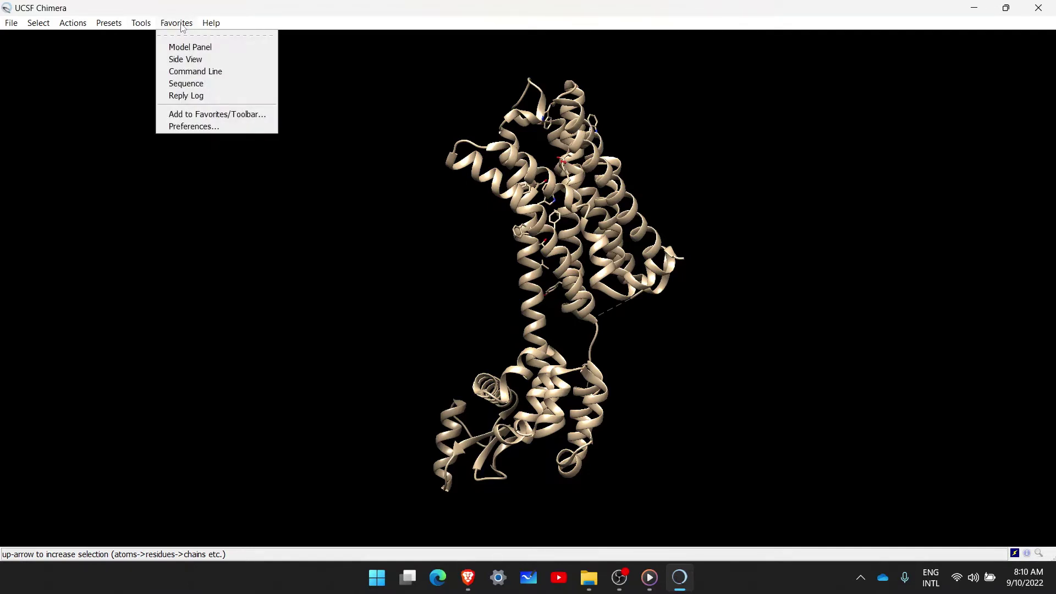
left_click(184, 84)
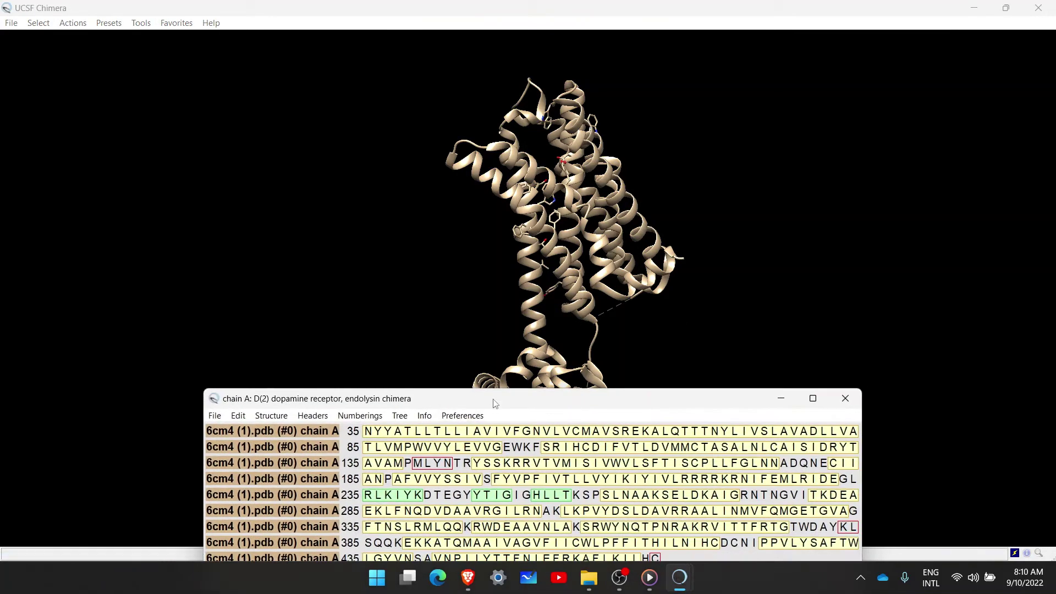
left_click_drag(495, 402, 352, 94)
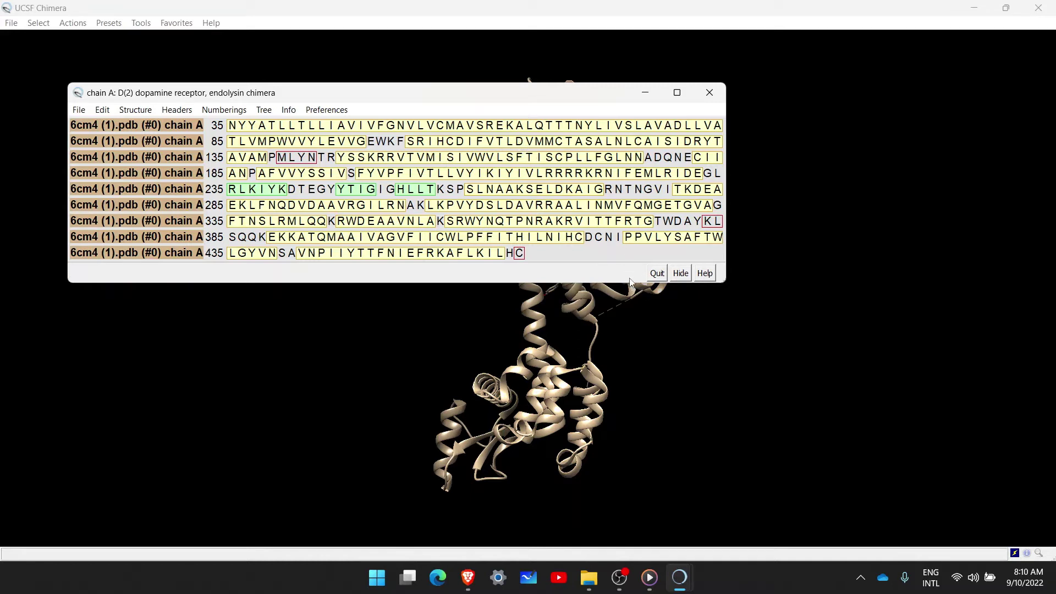
left_click_drag(534, 101, 652, 324)
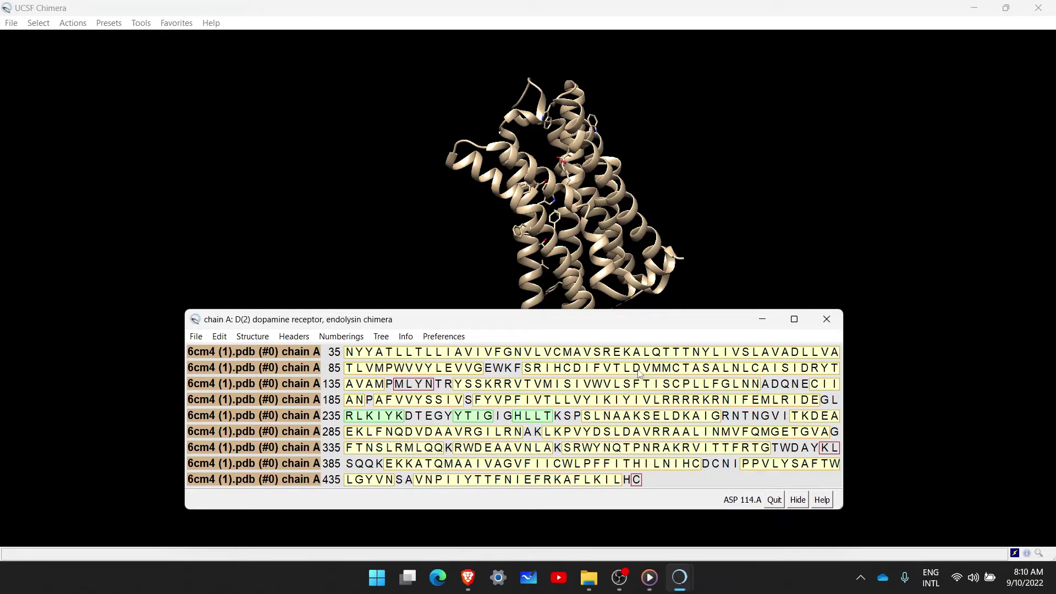
Step: Select the aspartate residue ASP 114 in the chain A sequence
key("ctrl+a")
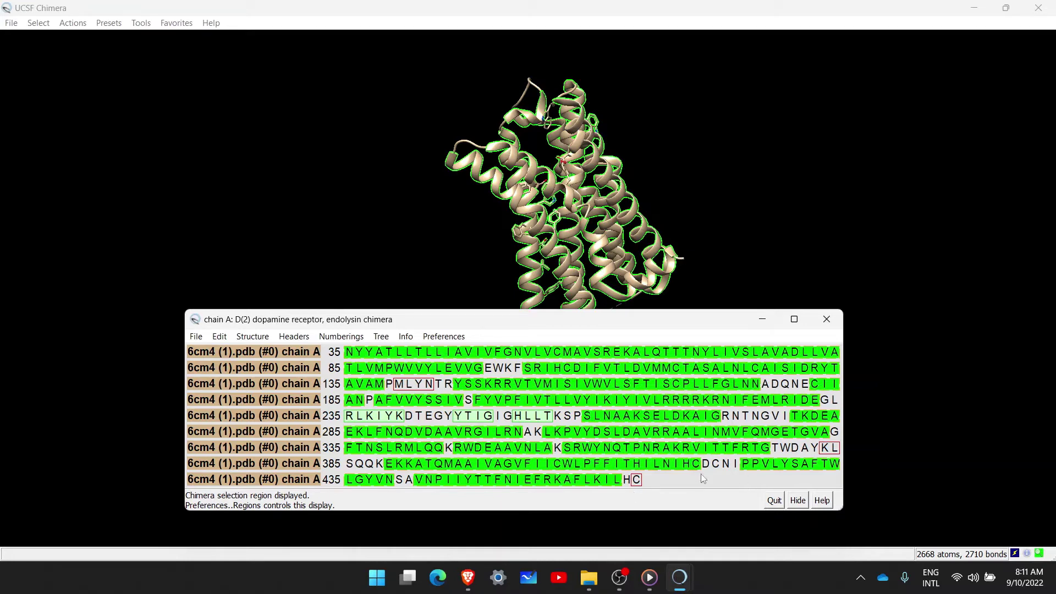
left_click(715, 465)
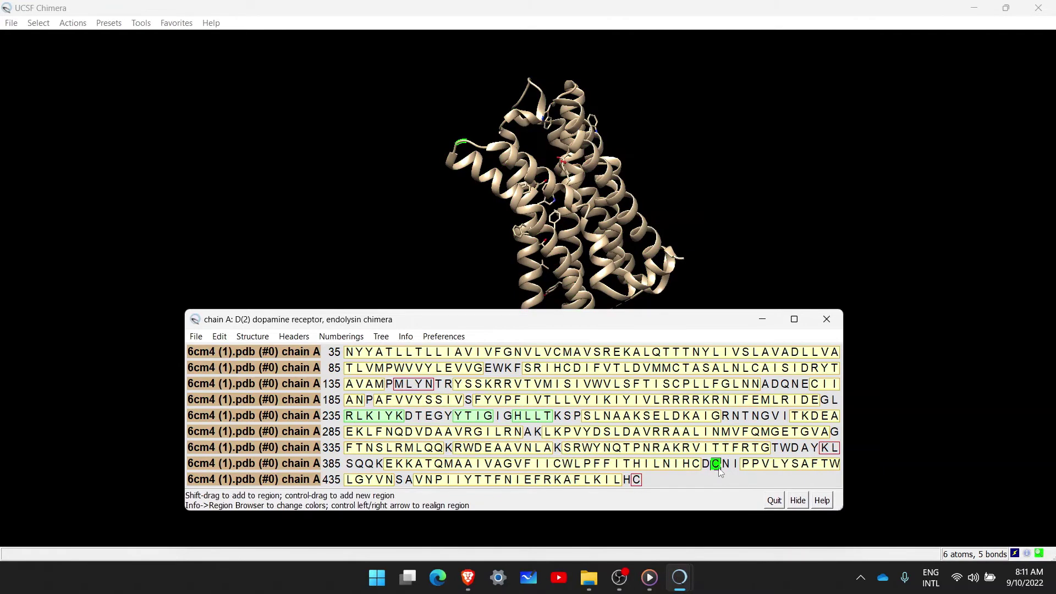
left_click(636, 368)
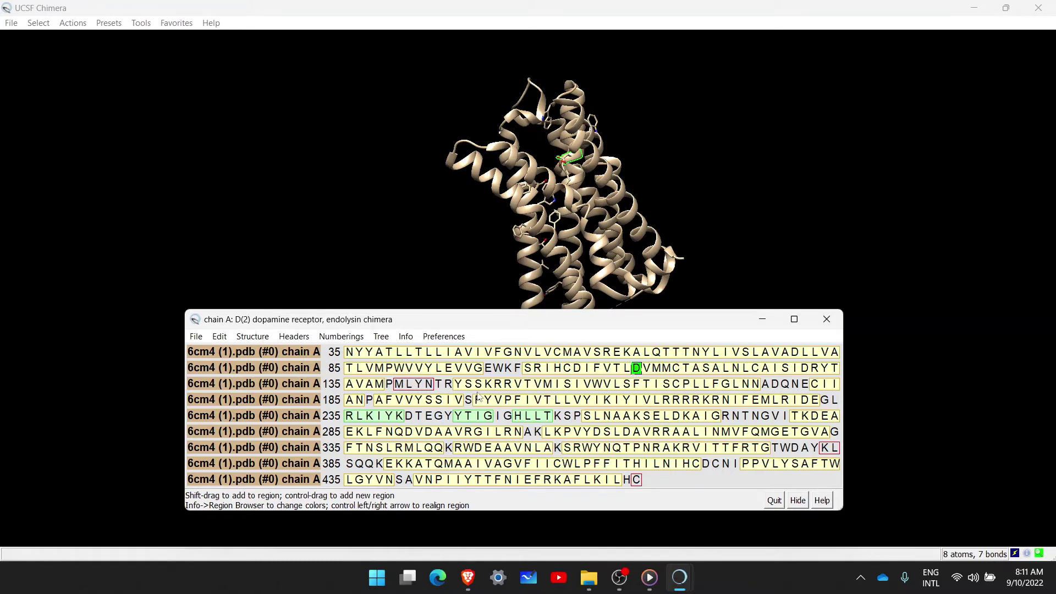
Step: Reselect the aspartate ASP 114 in the chain A sequence and minimize the sequence window
left_click(527, 369)
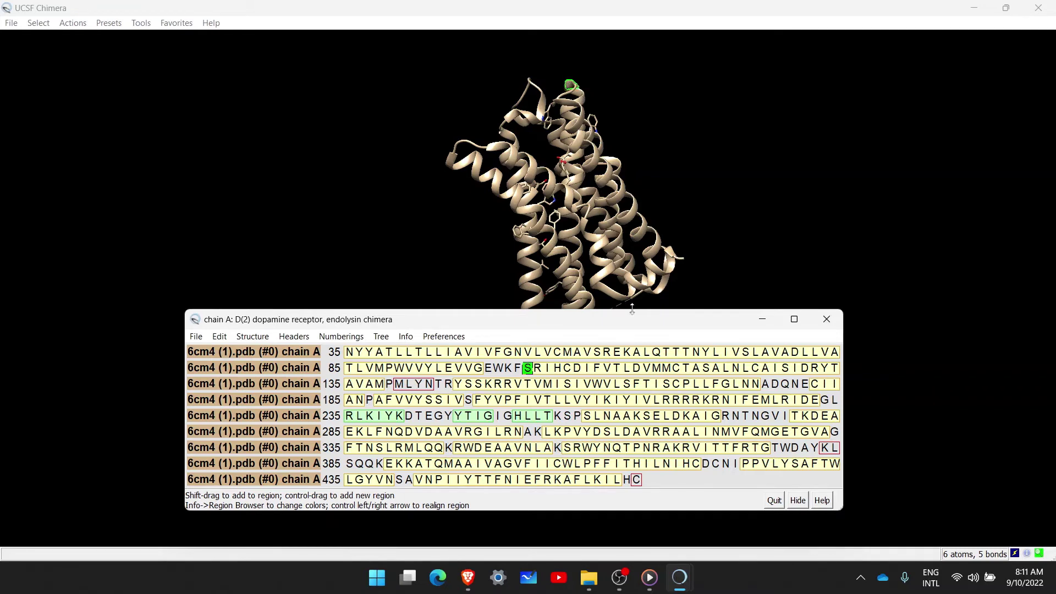
left_click(636, 368)
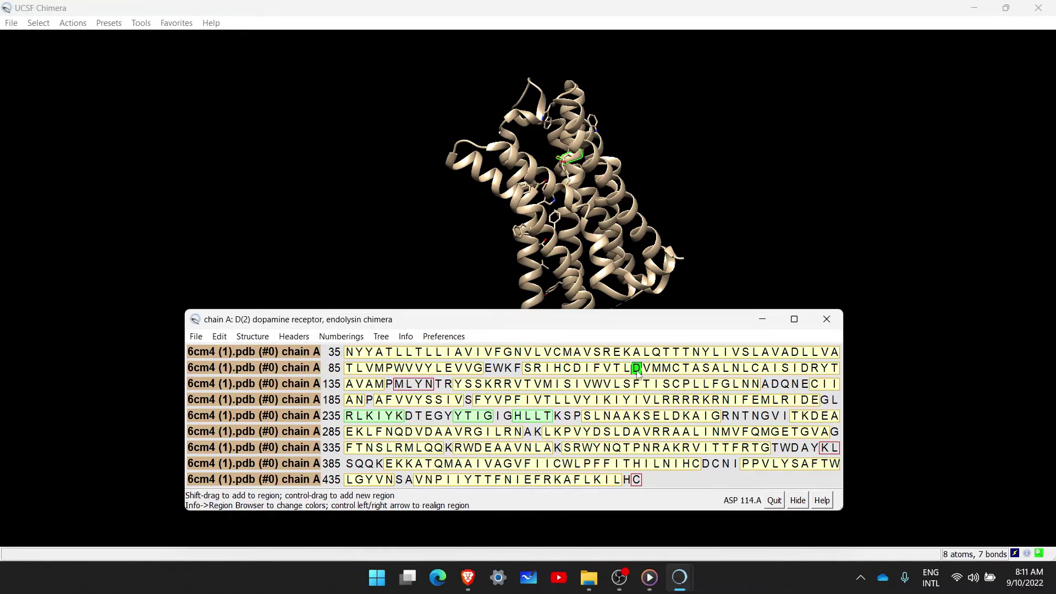
left_click(762, 319)
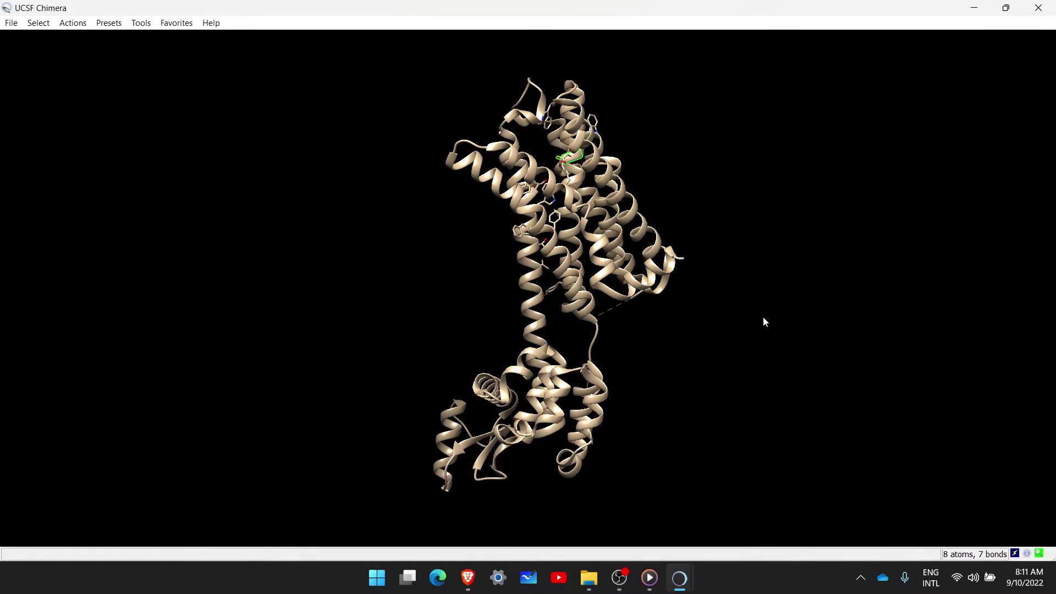
Step: Color the selected aspartate residue ASP 114 yellow
scroll(638, 220, "down", 3)
scroll(587, 189, "up", 6)
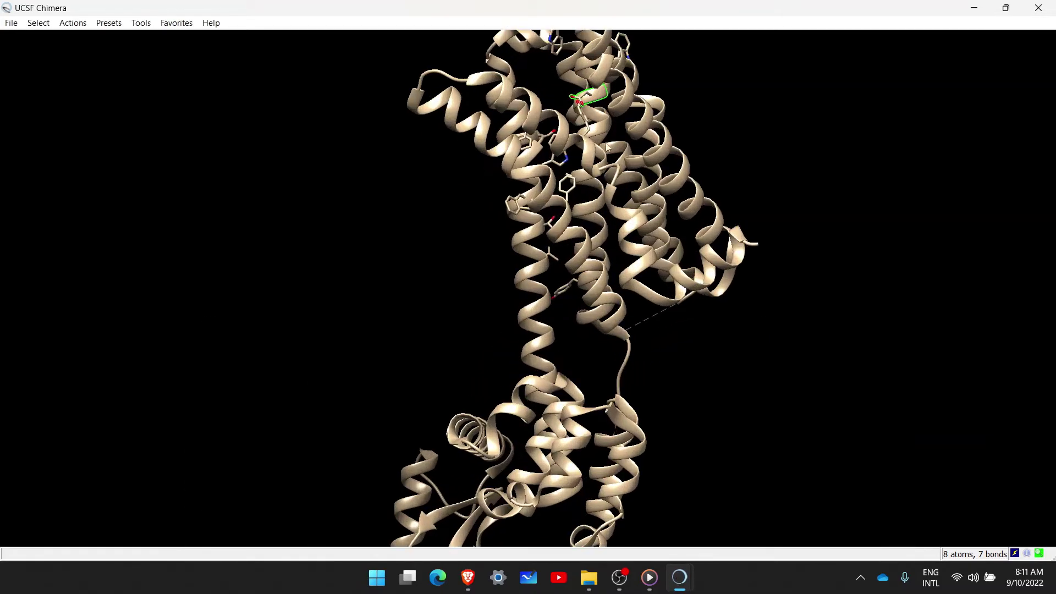
left_click_drag(623, 130, 655, 206)
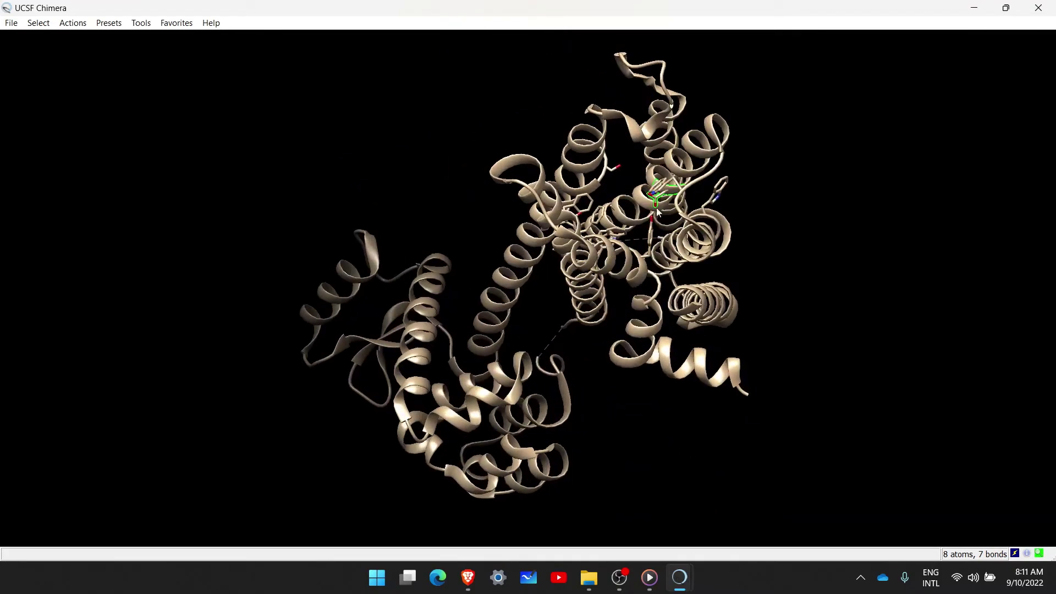
scroll(673, 193, "down", 2)
scroll(673, 194, "up", 4)
left_click_drag(696, 175, 589, 175)
left_click_drag(556, 187, 573, 182)
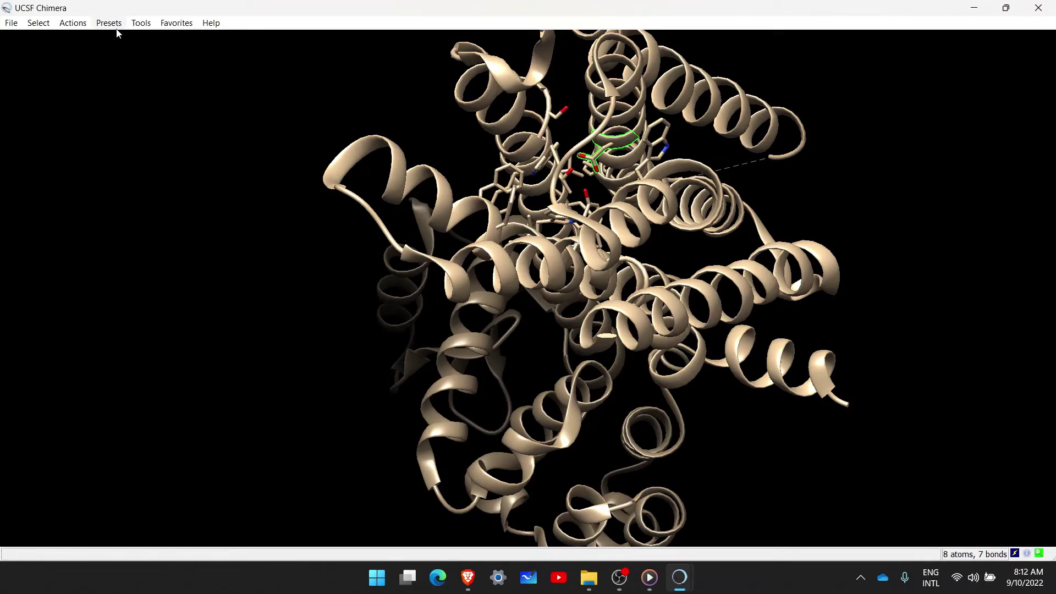
left_click(76, 24)
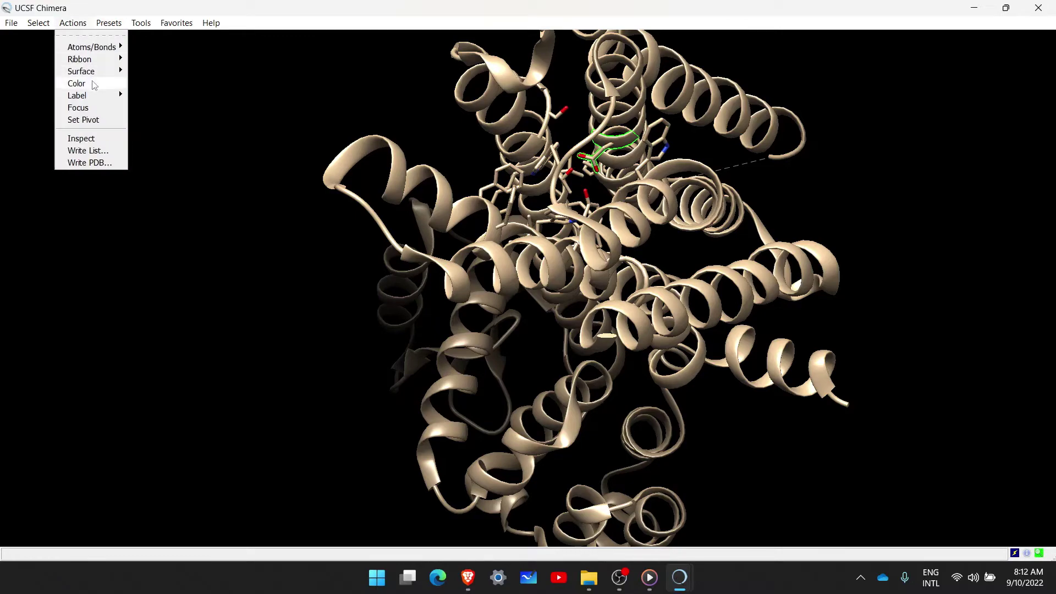
mouse_move(77, 83)
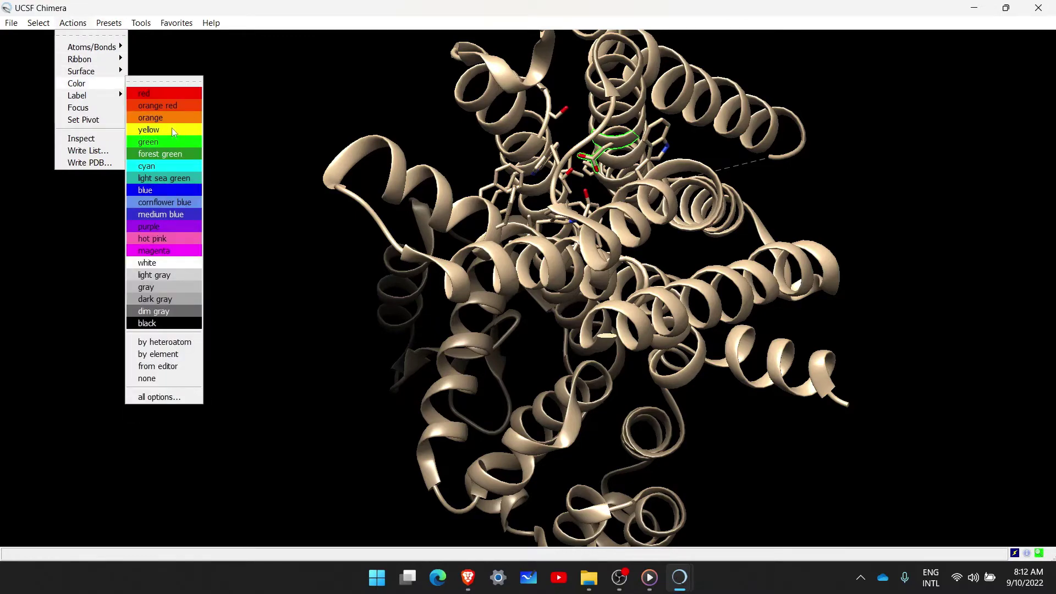
left_click(172, 130)
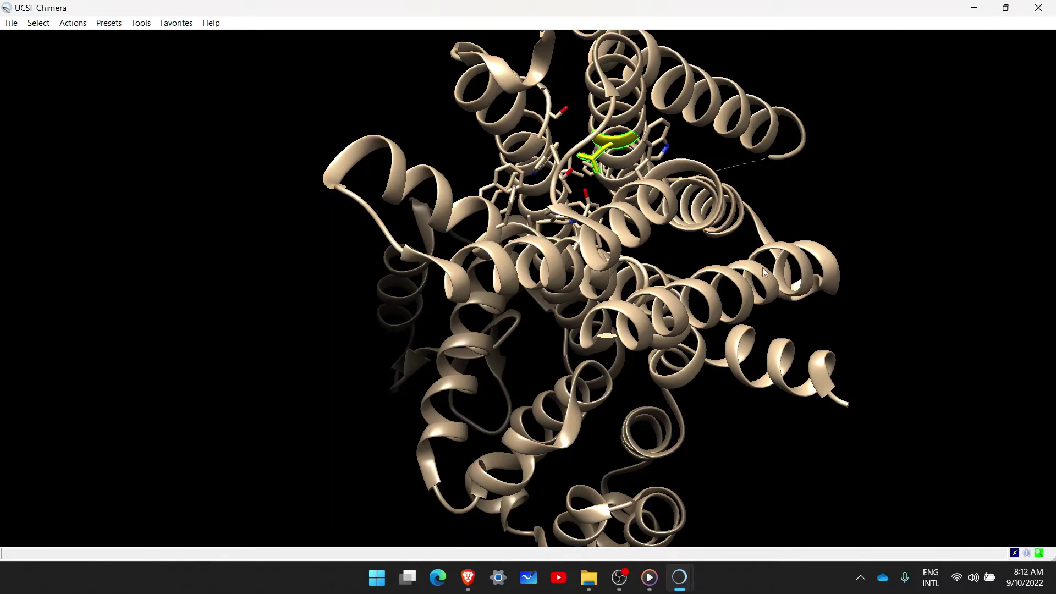
Step: Inspect the yellow aspartate among the receptor helices and clear the current selection
left_click_drag(765, 273, 453, 204)
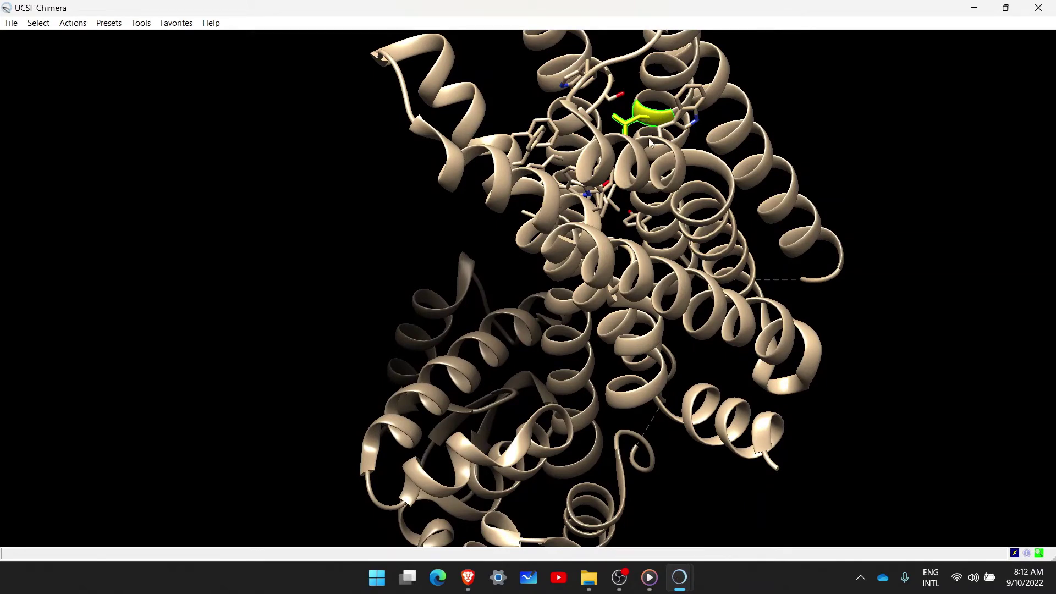
mouse_move(640, 117)
left_click_drag(680, 234, 584, 246)
left_click_drag(511, 241, 602, 227)
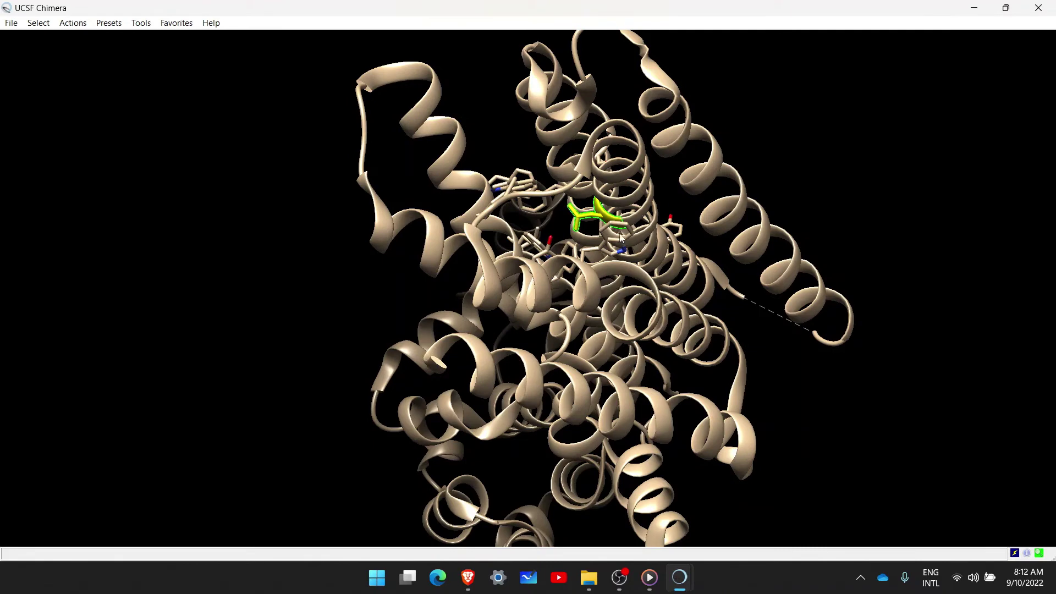
mouse_move(598, 243)
left_click(38, 22)
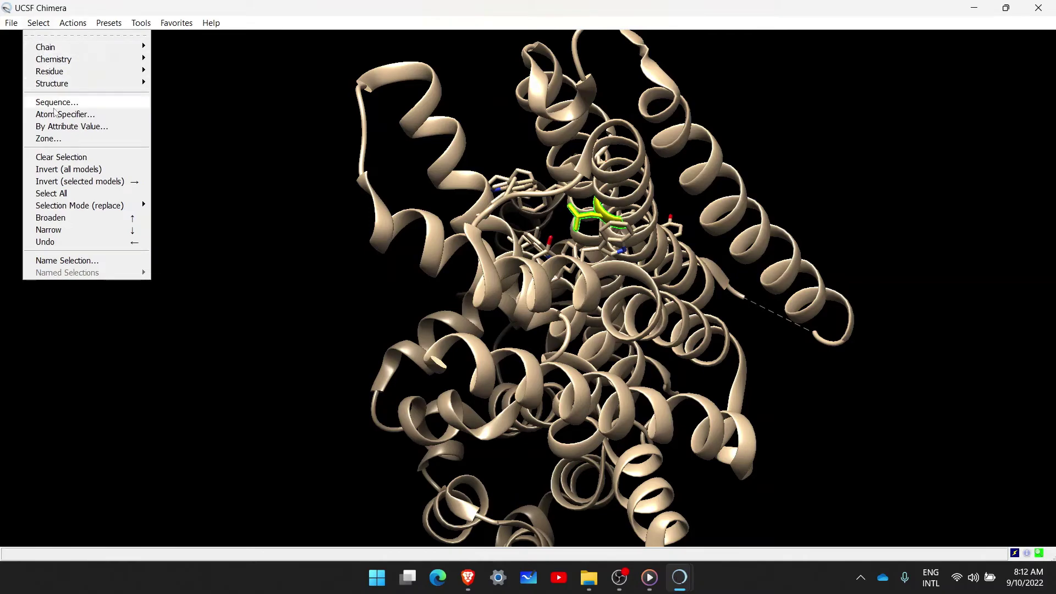
left_click(58, 157)
Step: Pick a side-chain bond of the yellow aspartate in the structure and broaden the selection to the whole residue
left_click_drag(441, 237, 640, 230)
scroll(810, 278, "down", 2)
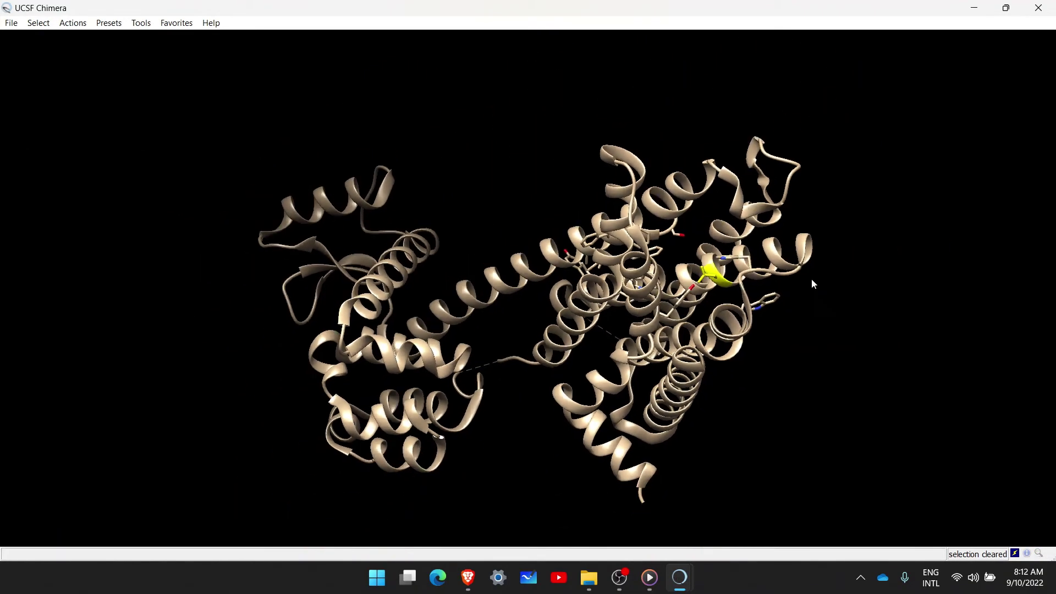
scroll(799, 283, "up", 6)
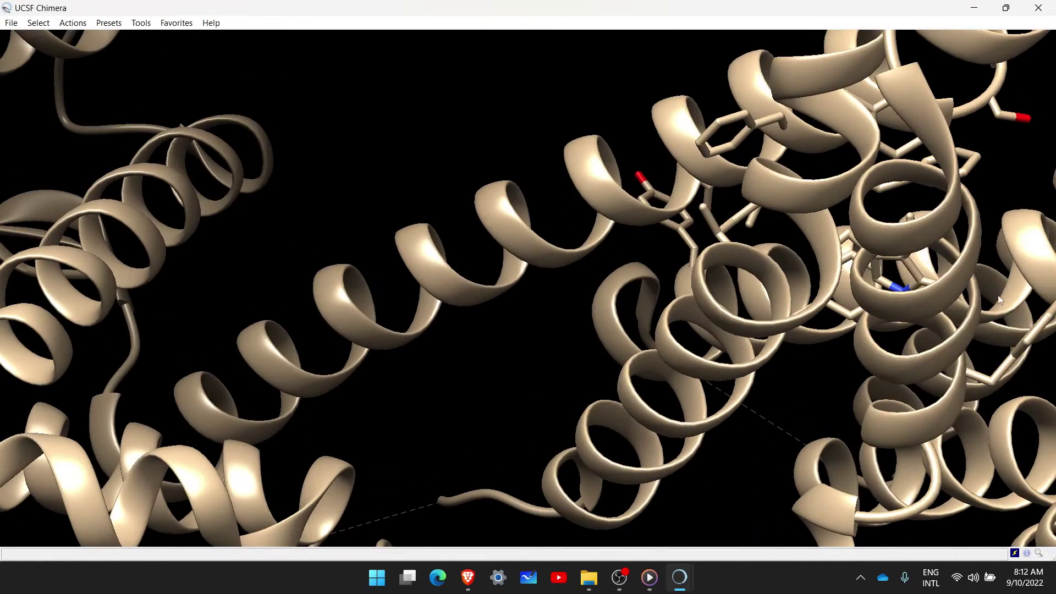
left_click_drag(985, 273, 538, 198)
mouse_move(607, 198)
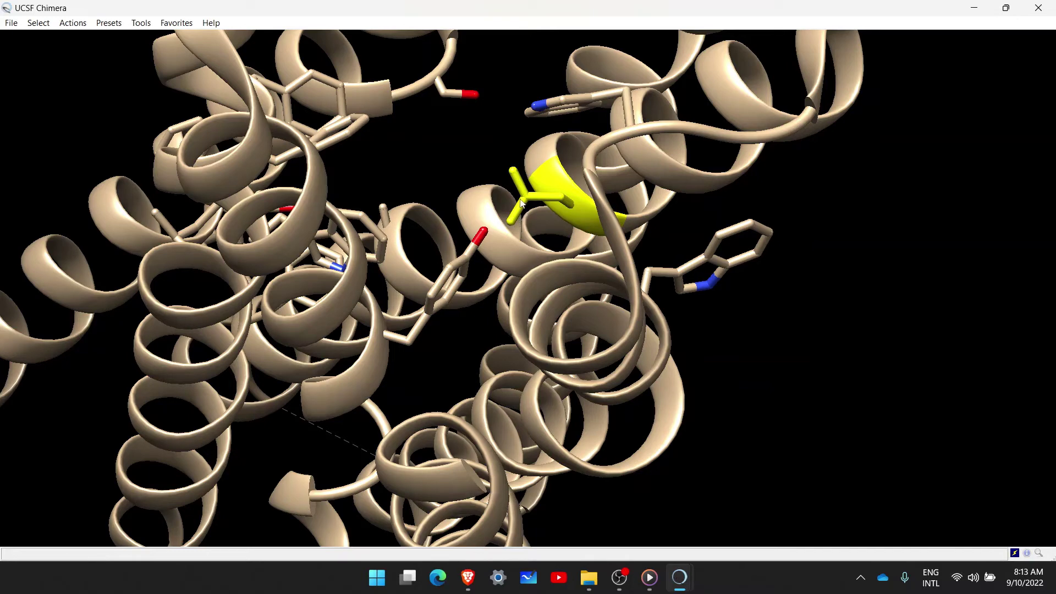
left_click(519, 215, "ctrl")
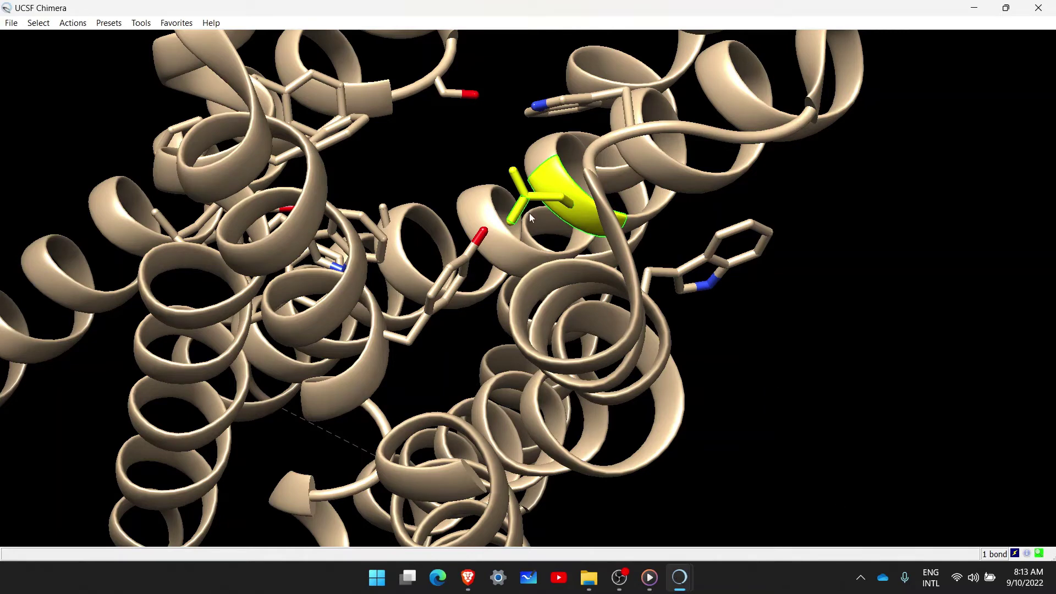
mouse_move(569, 304)
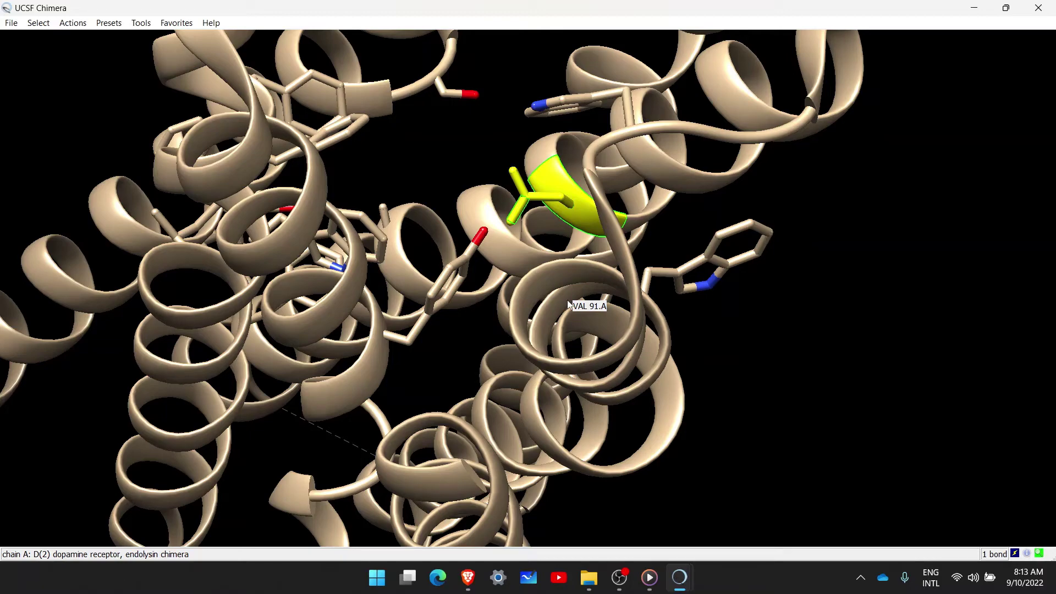
key("Up")
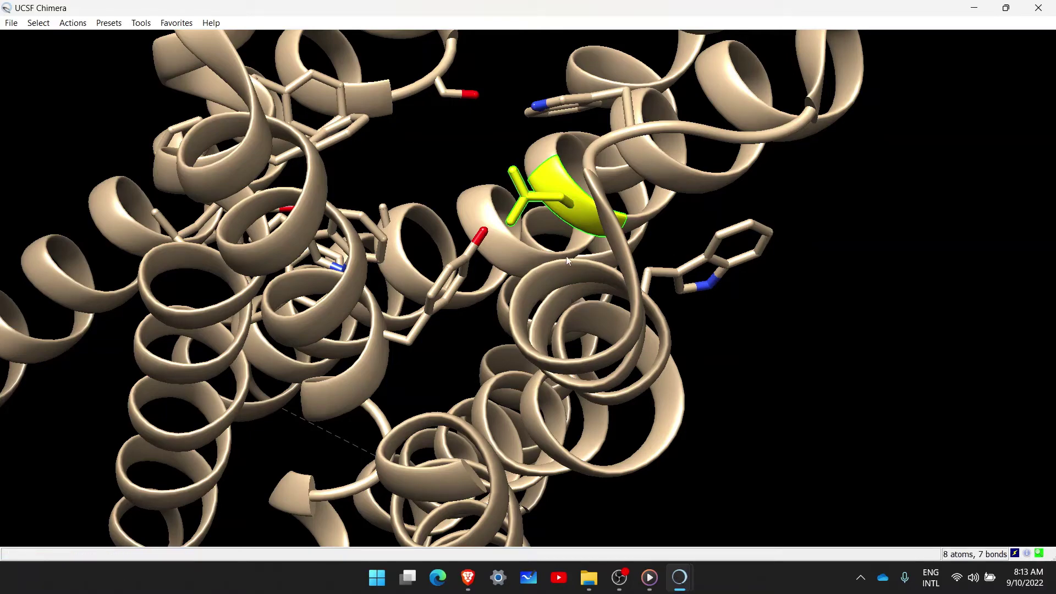
Step: Broaden the selection from the yellow aspartate to its helix and the whole structure, and narrow it back to the residue
mouse_move(545, 235)
left_mouse_down()
mouse_move(593, 289)
mouse_move(550, 313)
mouse_move(483, 377)
mouse_move(549, 308)
mouse_move(549, 236)
mouse_move(554, 244)
left_mouse_up()
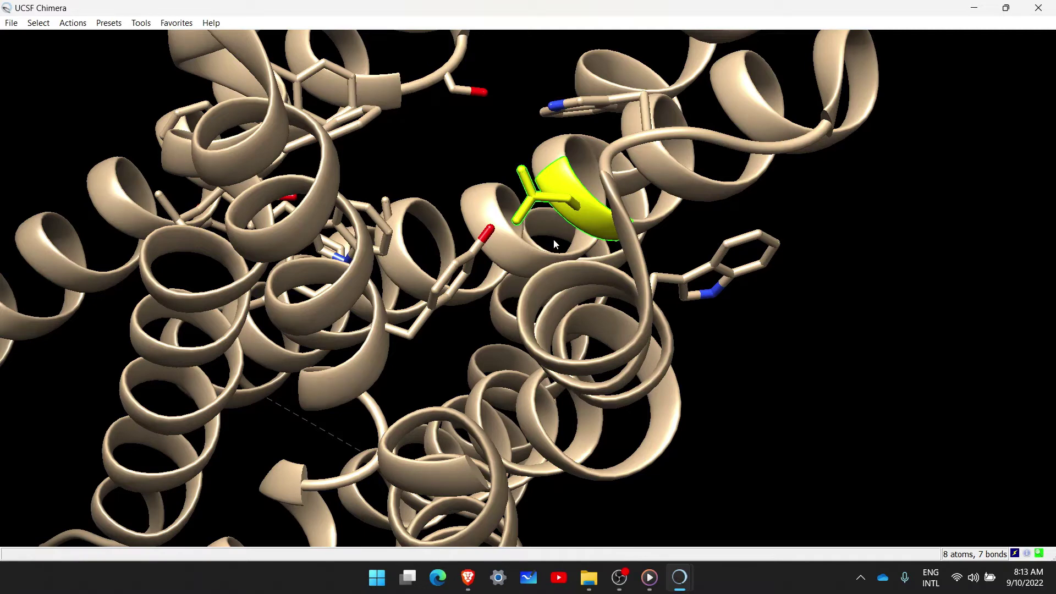
key("Up")
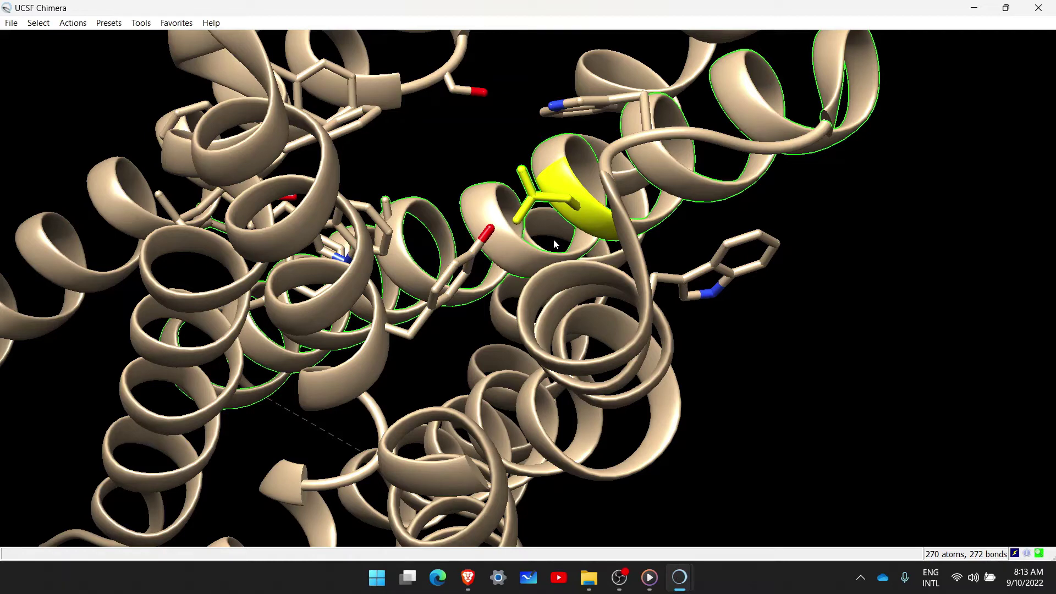
key("Up")
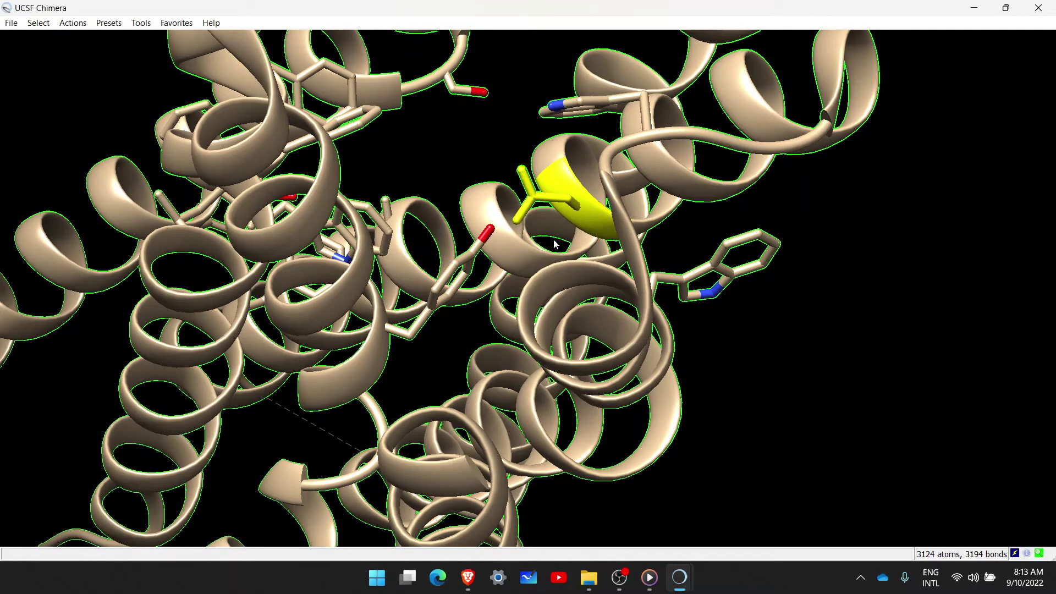
key("Down")
key("Down")
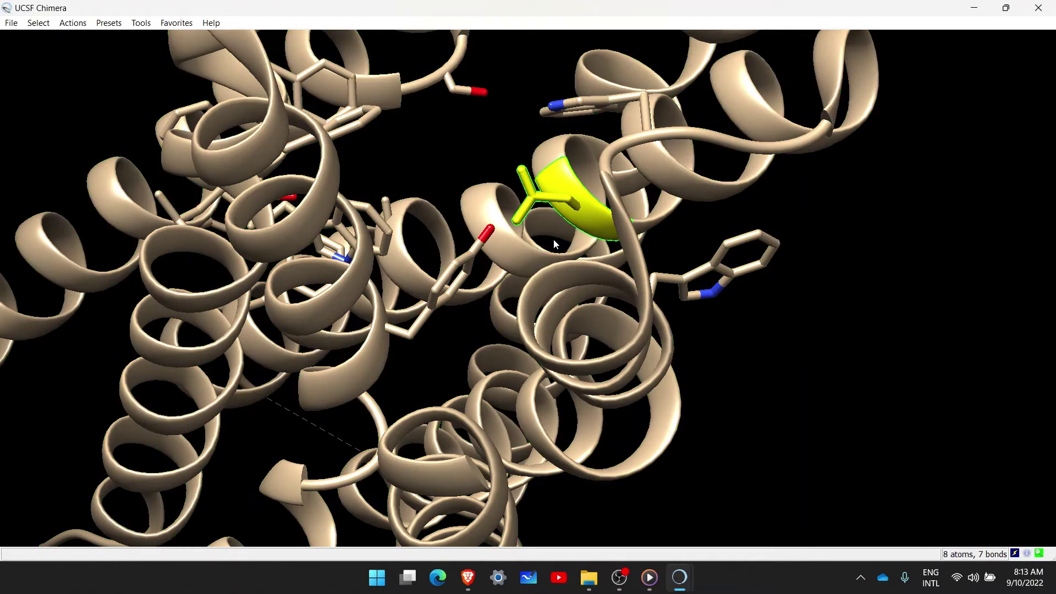
Step: Mutate the selected aspartate to ALA with the Rotamers tool, using the Dunbrack 2010 library
left_click_drag(594, 336, 476, 174)
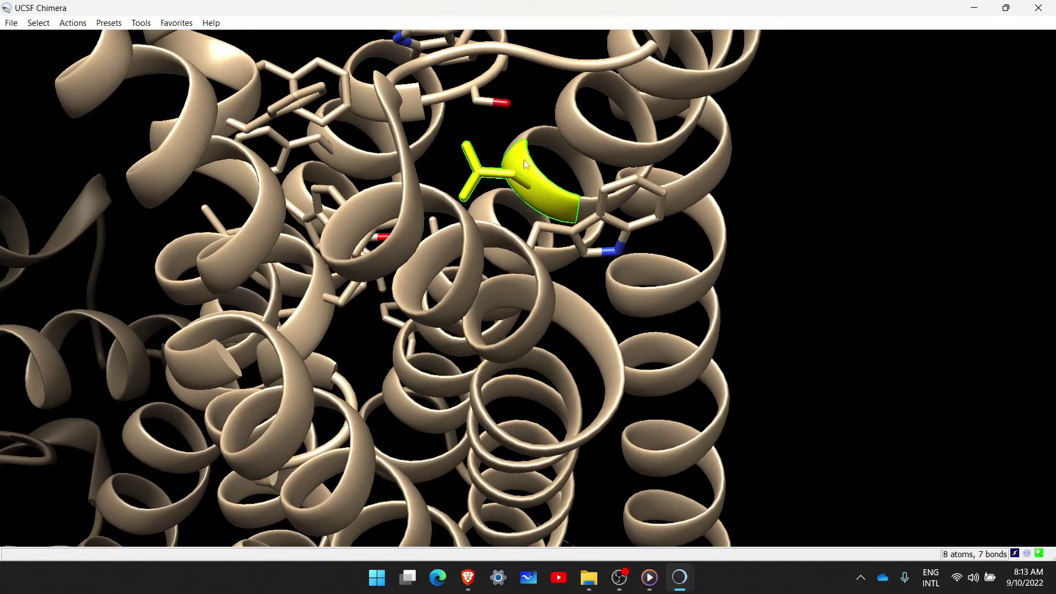
left_click(142, 23)
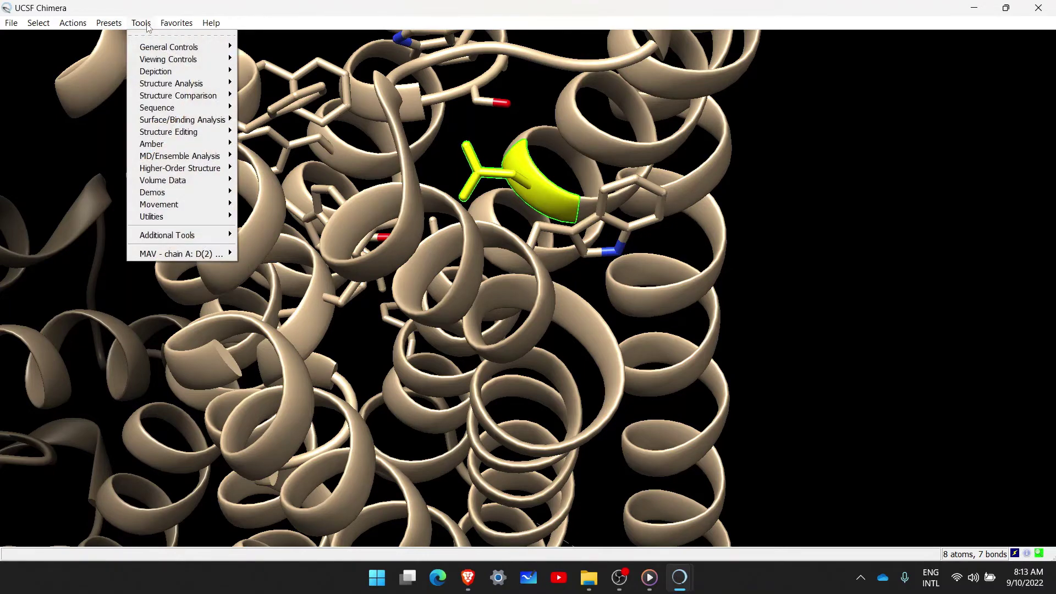
mouse_move(171, 134)
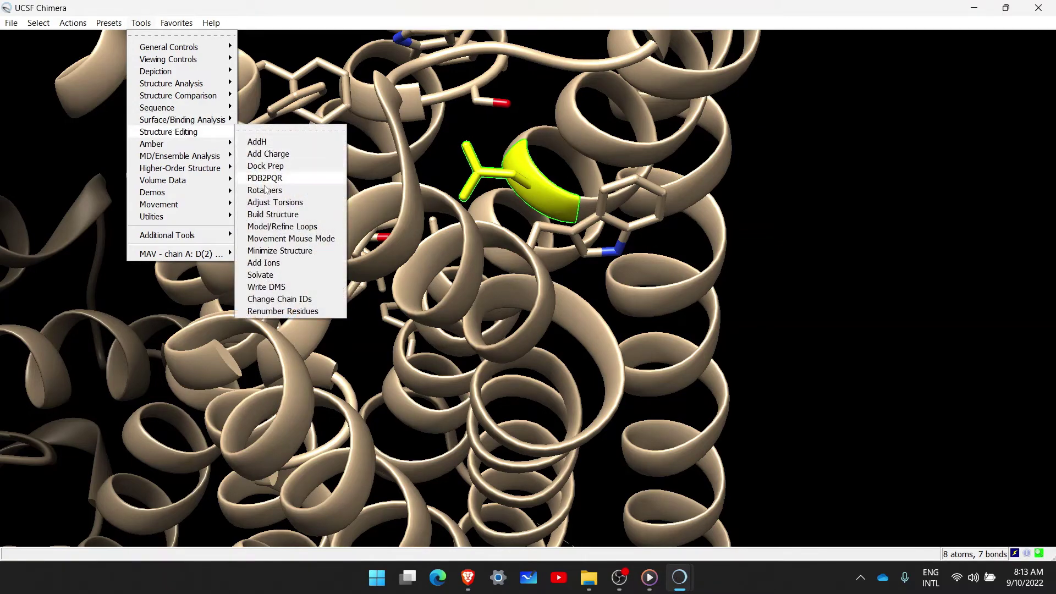
left_click(266, 191)
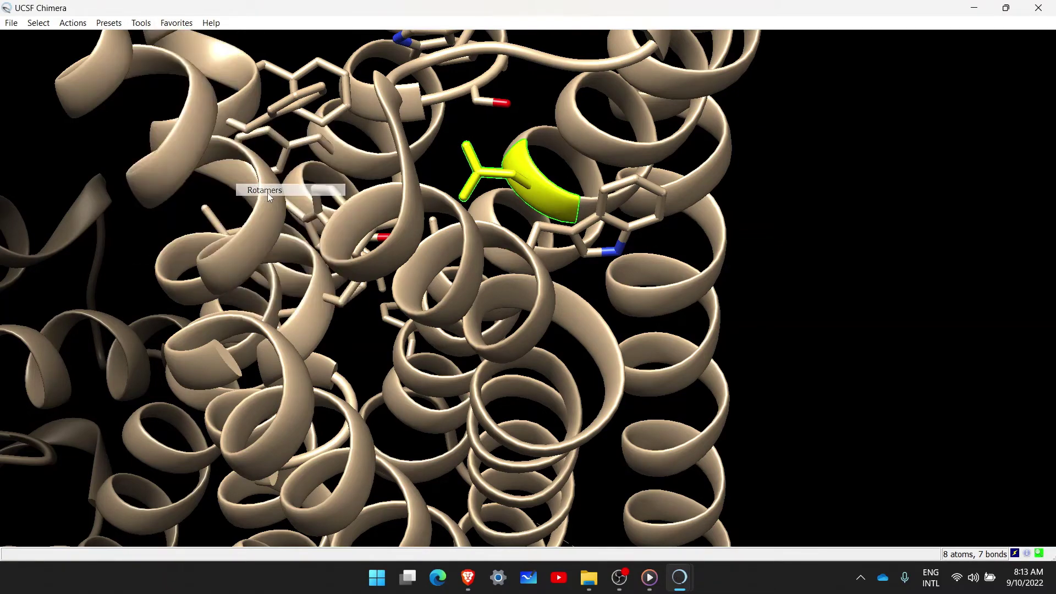
left_click_drag(501, 443, 240, 52)
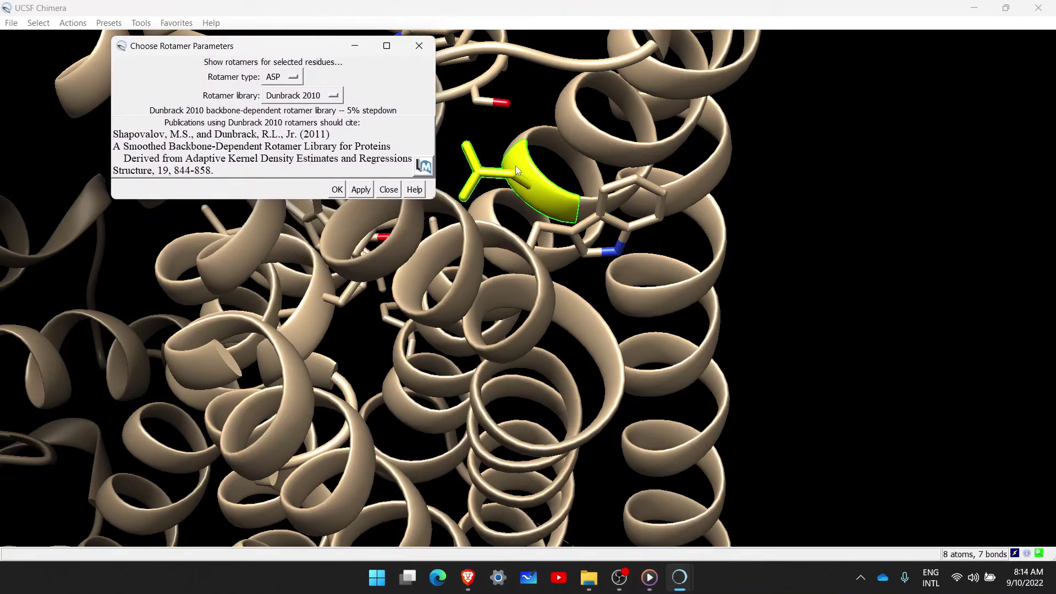
left_click(284, 84)
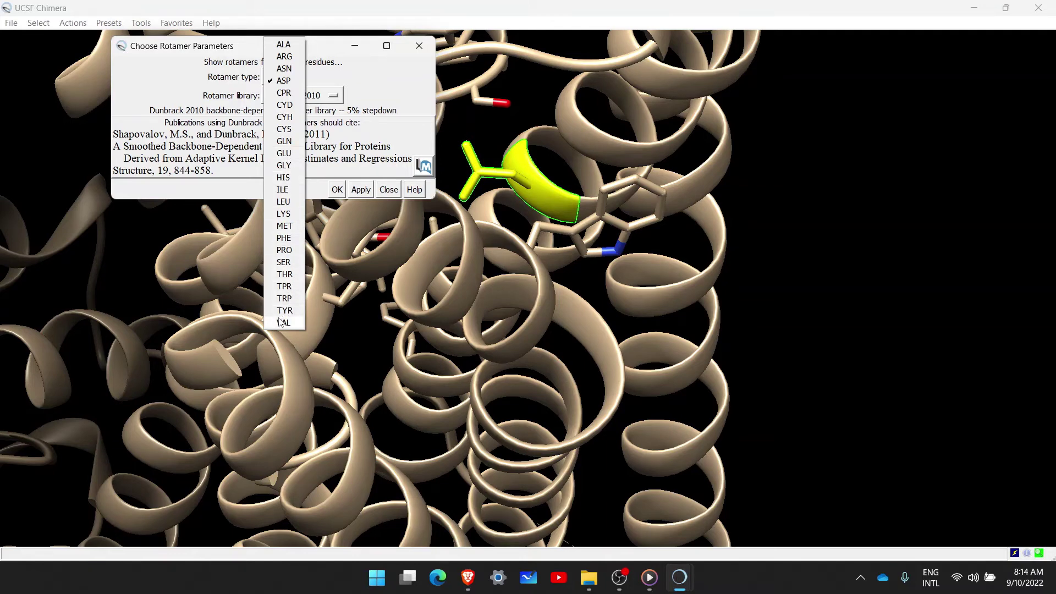
left_click(285, 45)
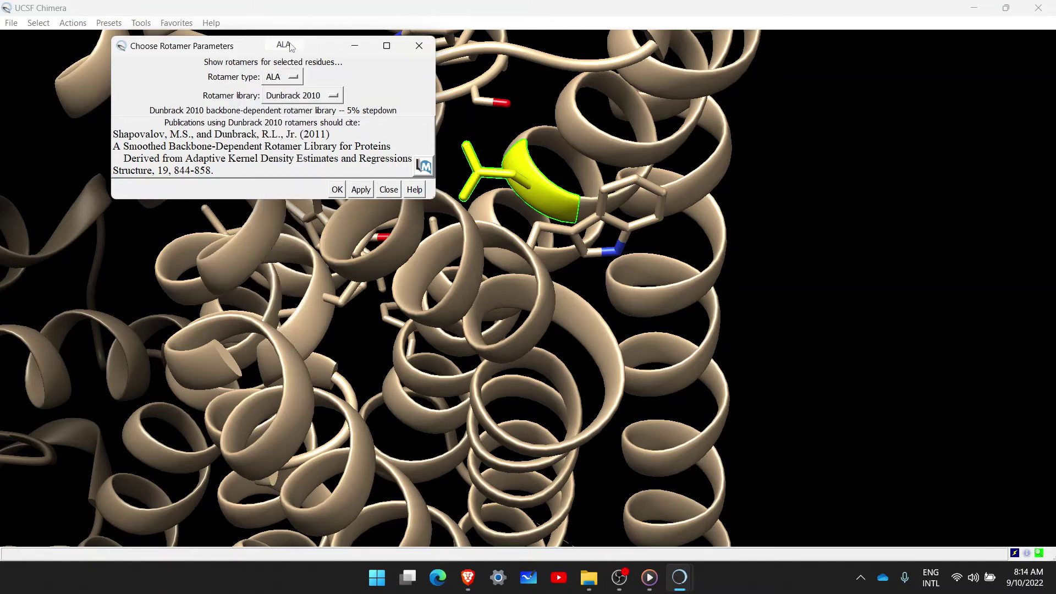
left_click(335, 190)
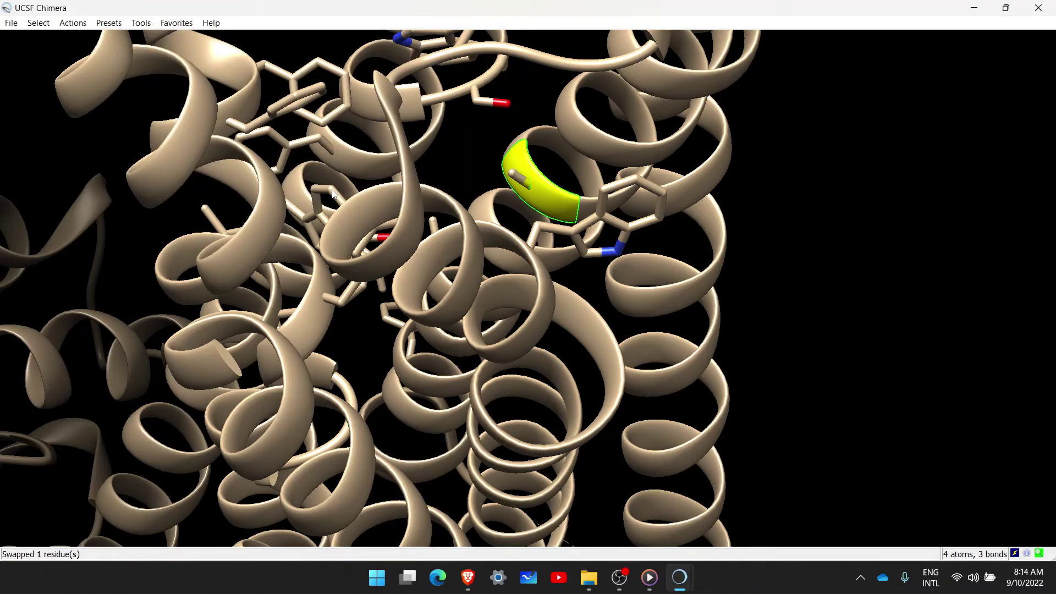
Step: Pick the side chain of the mutated alanine in the structure and broaden the selection to the whole residue
left_click_drag(569, 257, 483, 248)
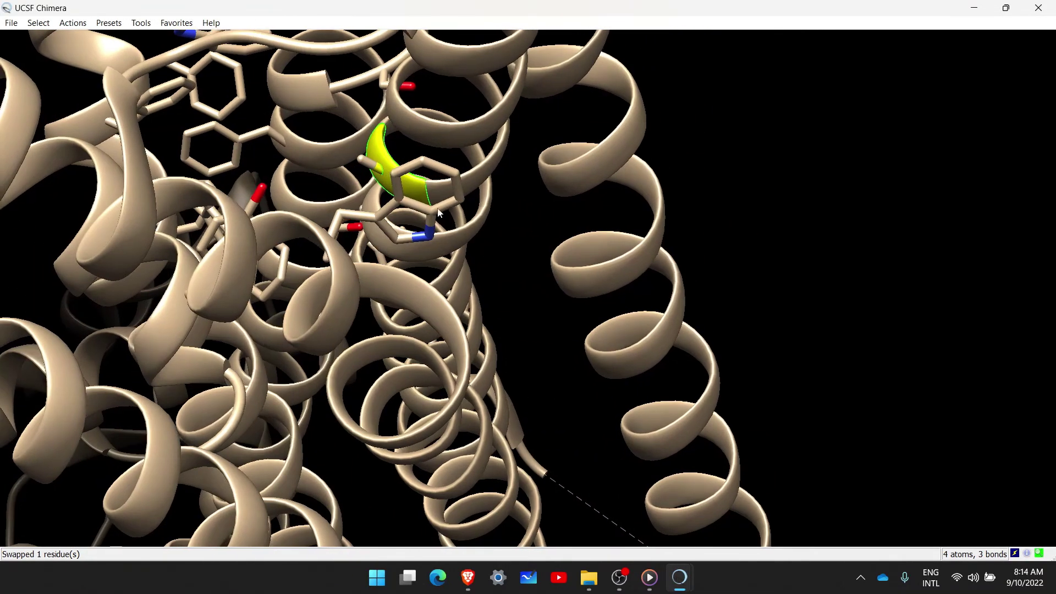
left_click_drag(365, 183, 417, 165)
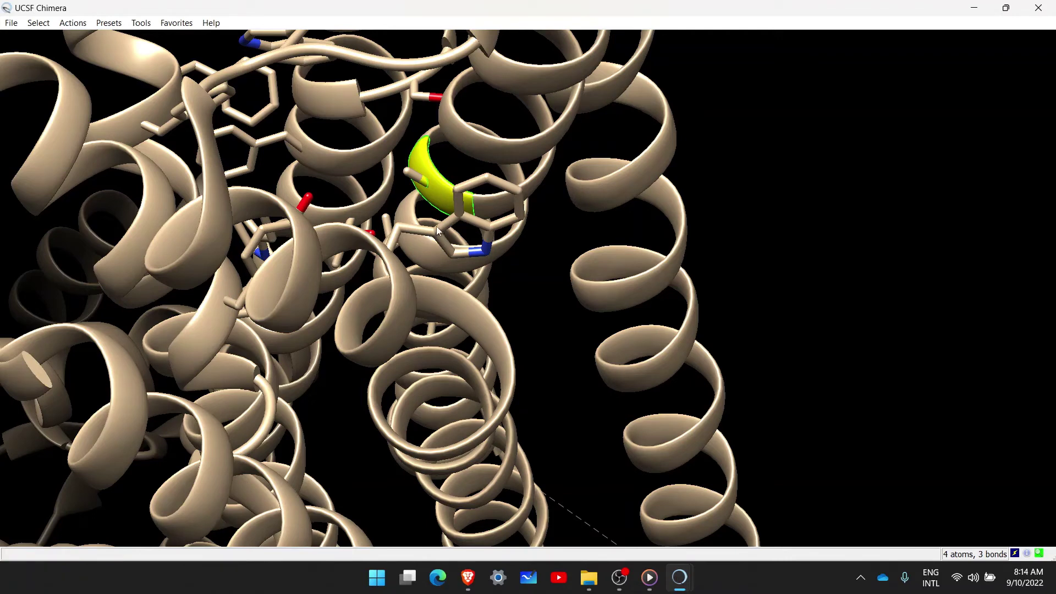
left_click(410, 175, "ctrl")
key("Up")
Step: List the TRP rotamers for the selected alanine 114 with the Rotamers tool, using the Dunbrack 2010 library
left_click(141, 23)
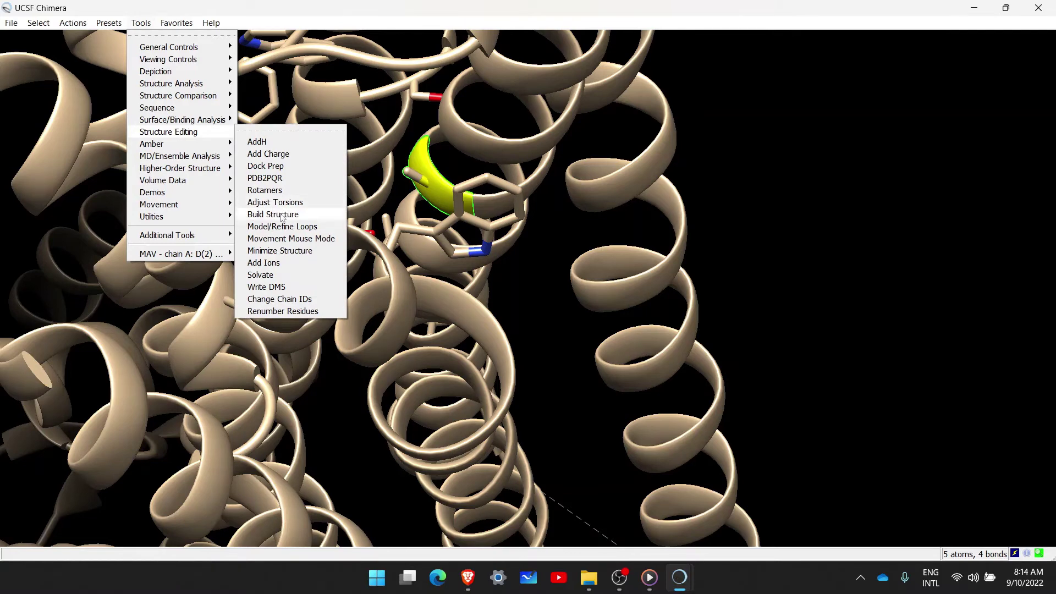
left_click(280, 193)
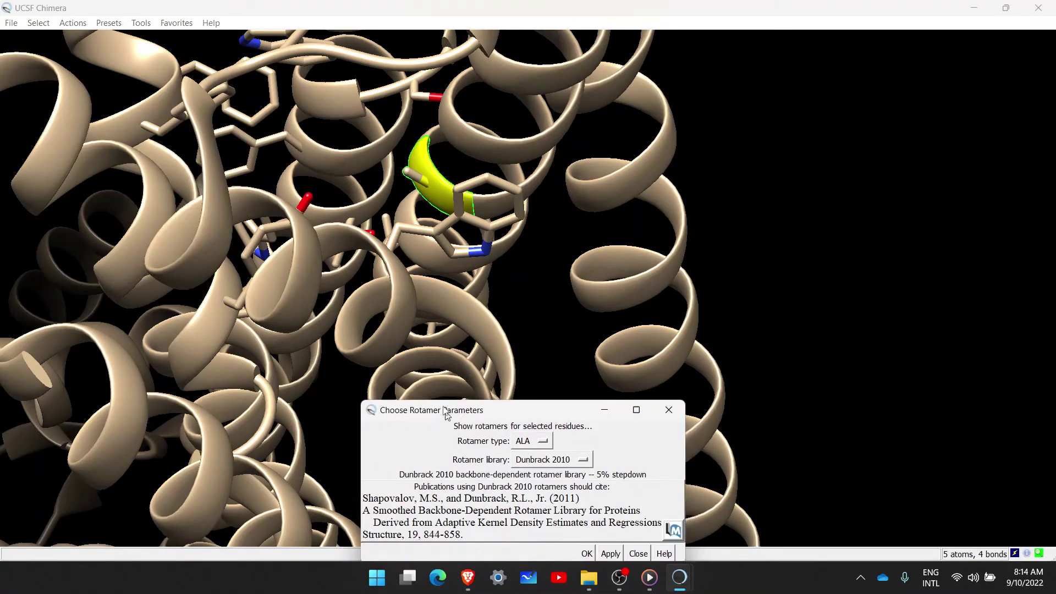
left_click_drag(447, 411, 237, 177)
left_click(322, 204)
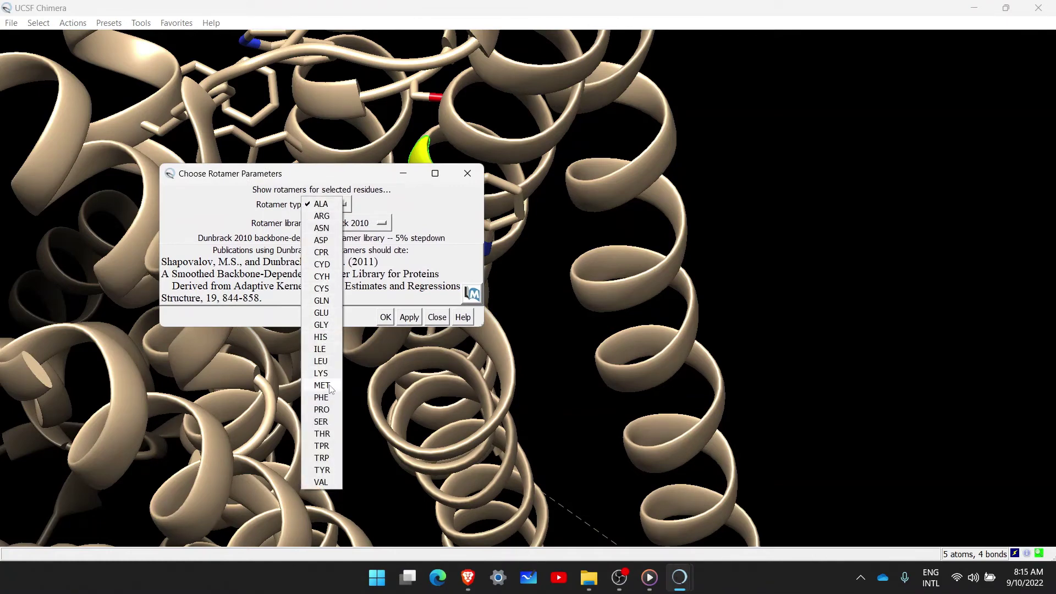
left_click(322, 458)
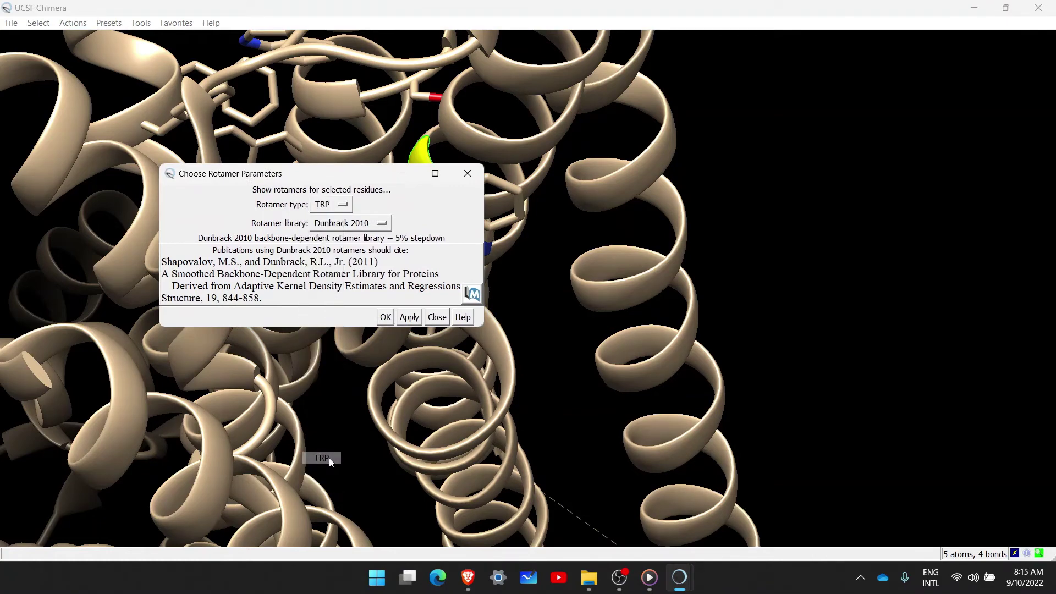
left_click(386, 316)
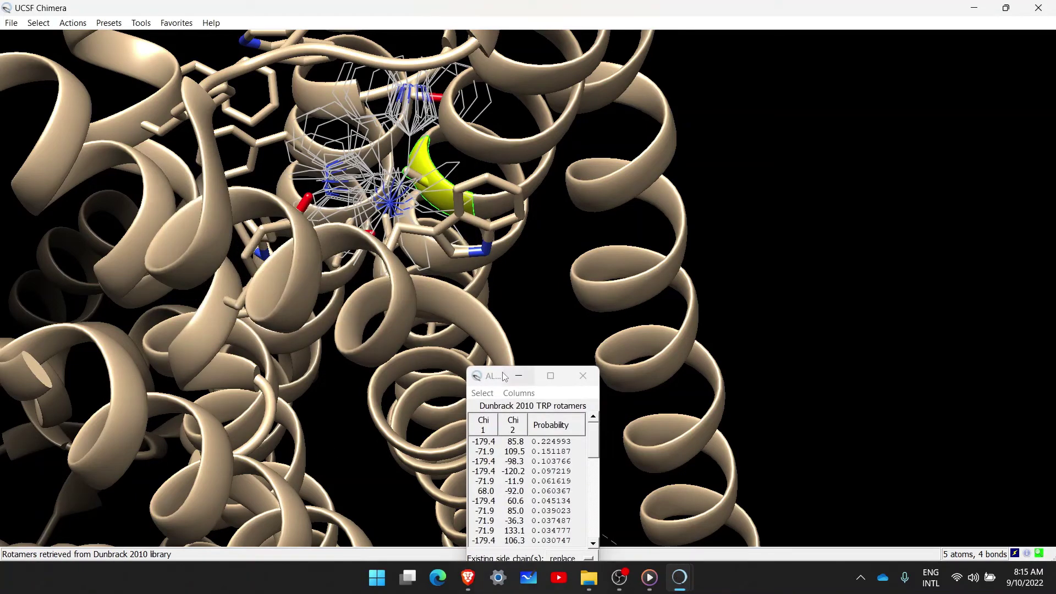
left_click_drag(497, 376, 619, 114)
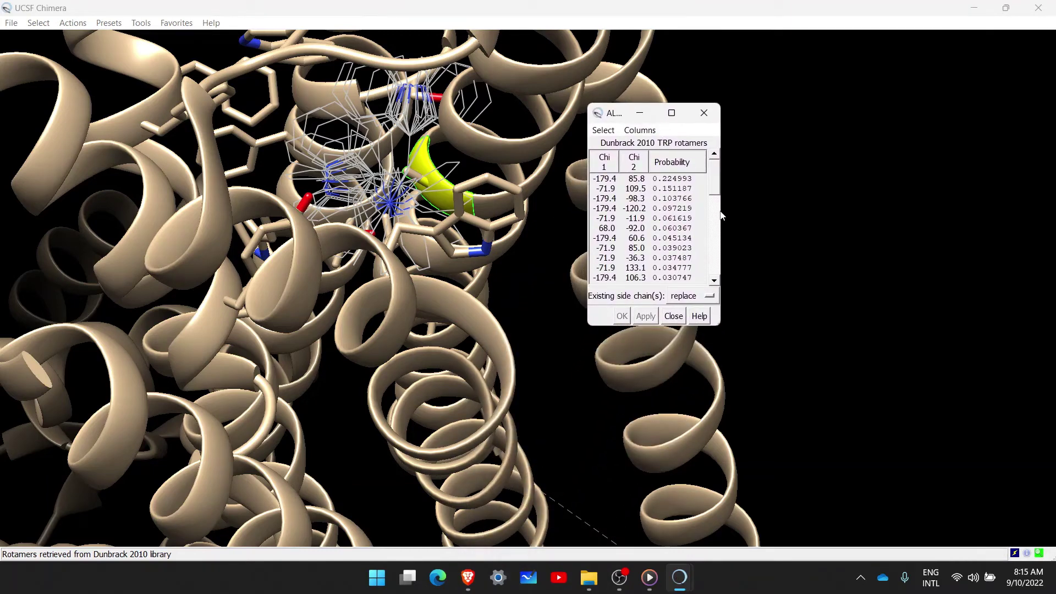
left_click_drag(722, 216, 784, 215)
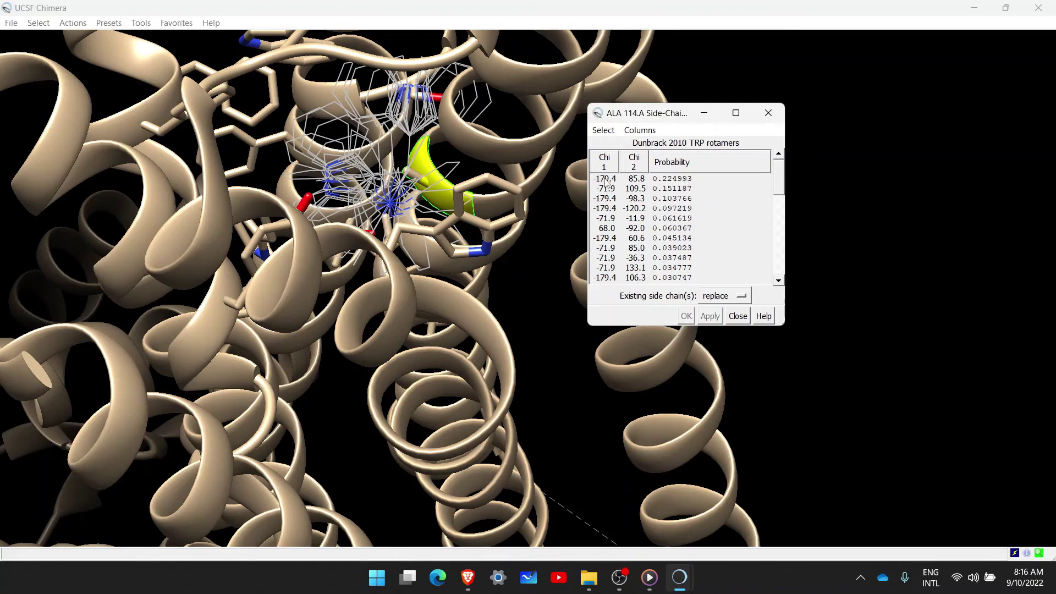
Step: Preview the three most probable TRP rotamers and the last one in the list, one at a time, in the structure
left_click(672, 180)
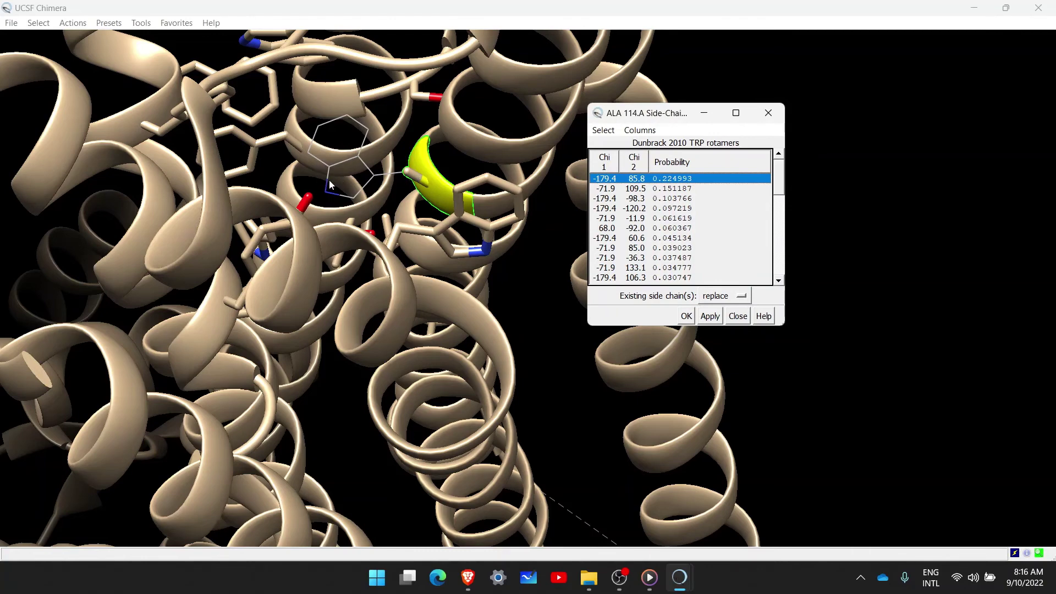
left_click(641, 189)
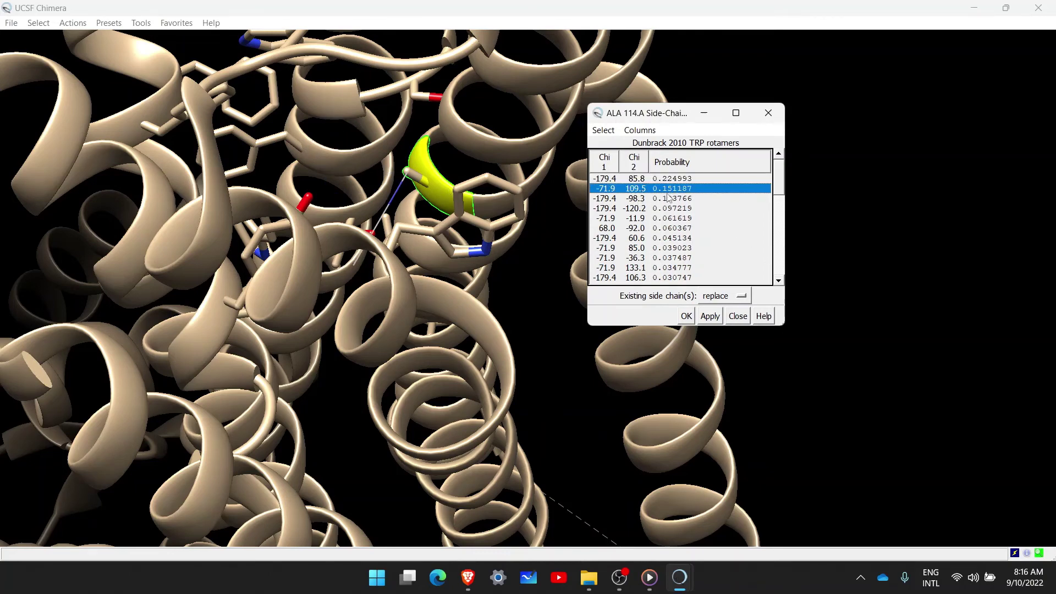
left_click(637, 199)
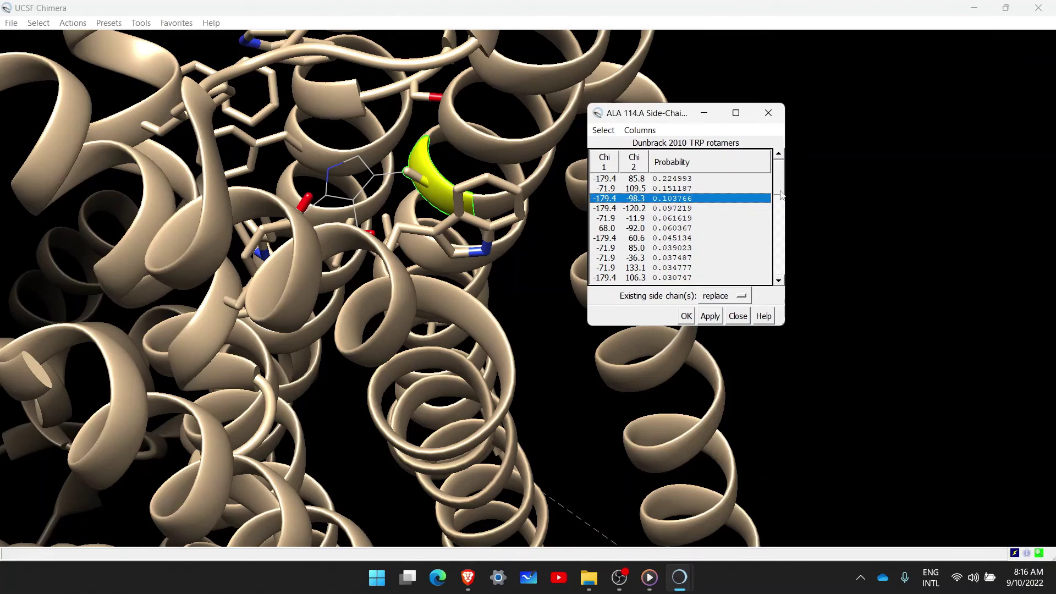
left_click_drag(780, 189, 783, 278)
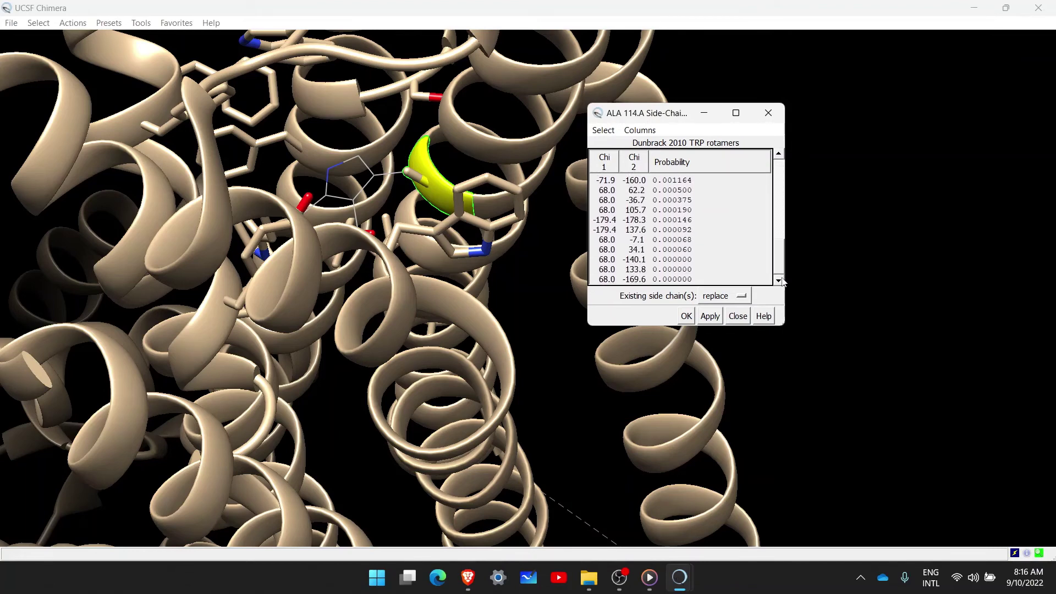
left_click(677, 279)
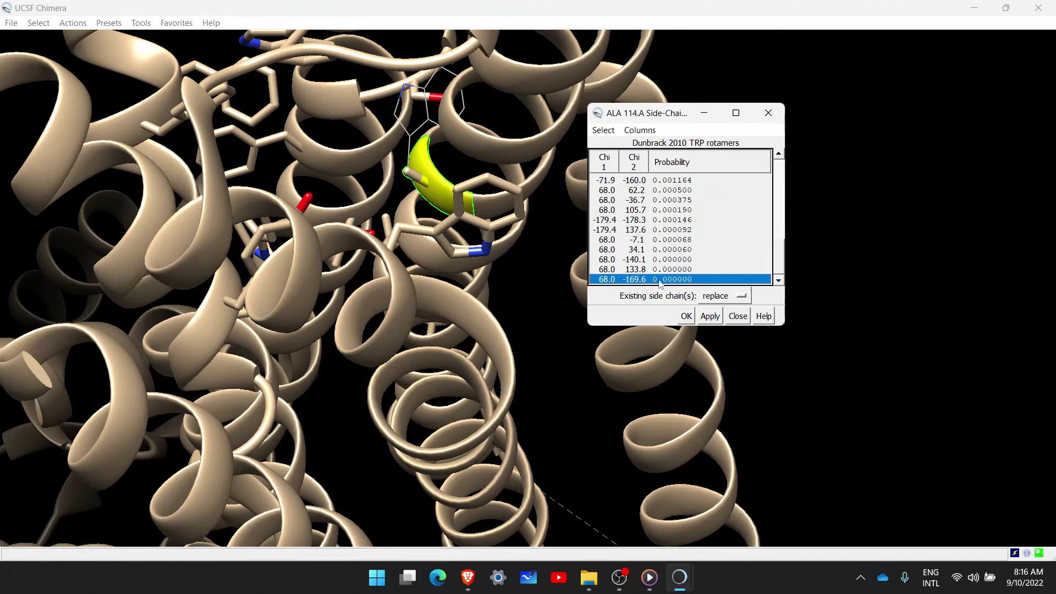
Step: Replace the alanine side chain with the most probable TRP rotamer, chi 1 -179.4 and chi 2 85.8
left_click_drag(785, 263, 782, 174)
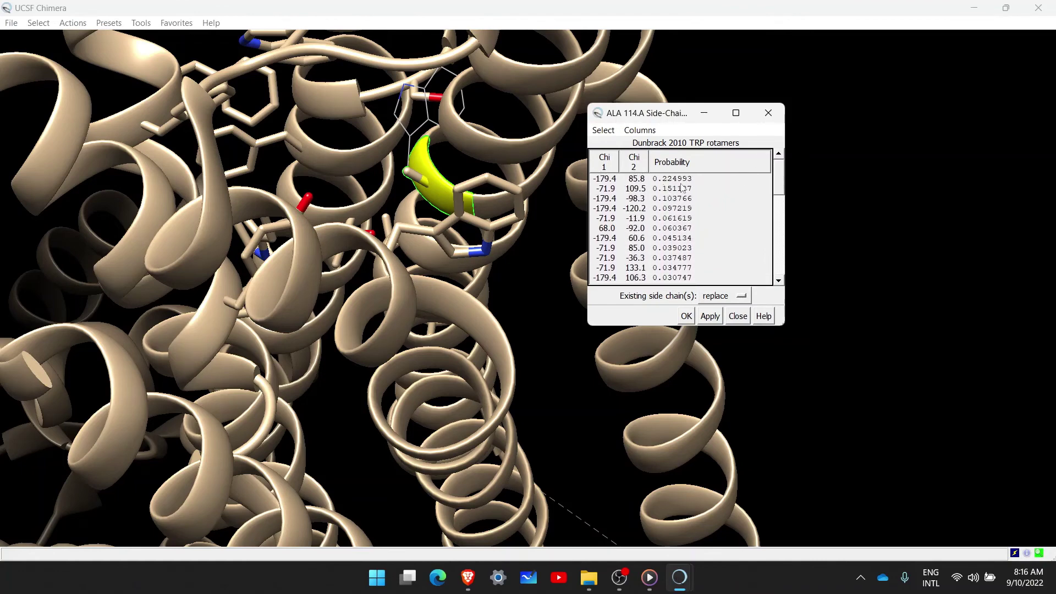
left_click(683, 181)
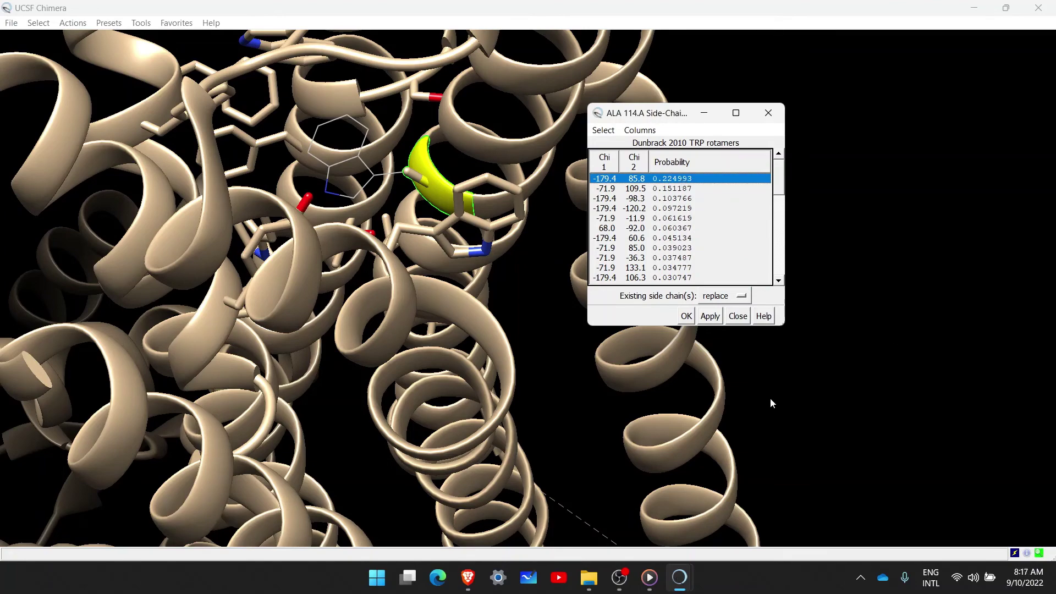
left_click(687, 317)
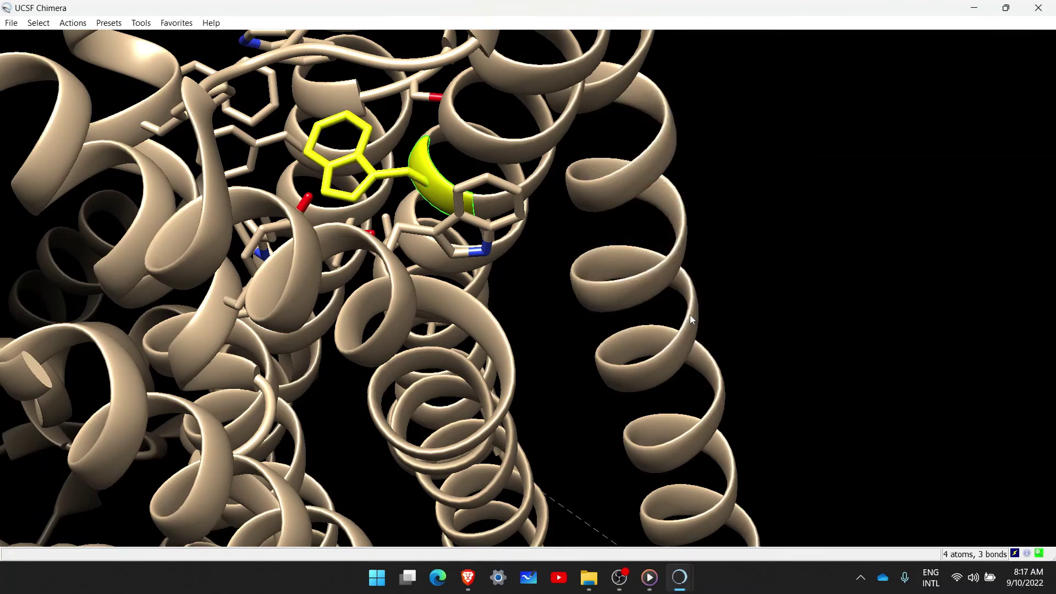
Step: Save the mutated structure as a PDB file named 6CM4-Mutated in the E6-Protein Engineering folder
left_click_drag(312, 220, 455, 169)
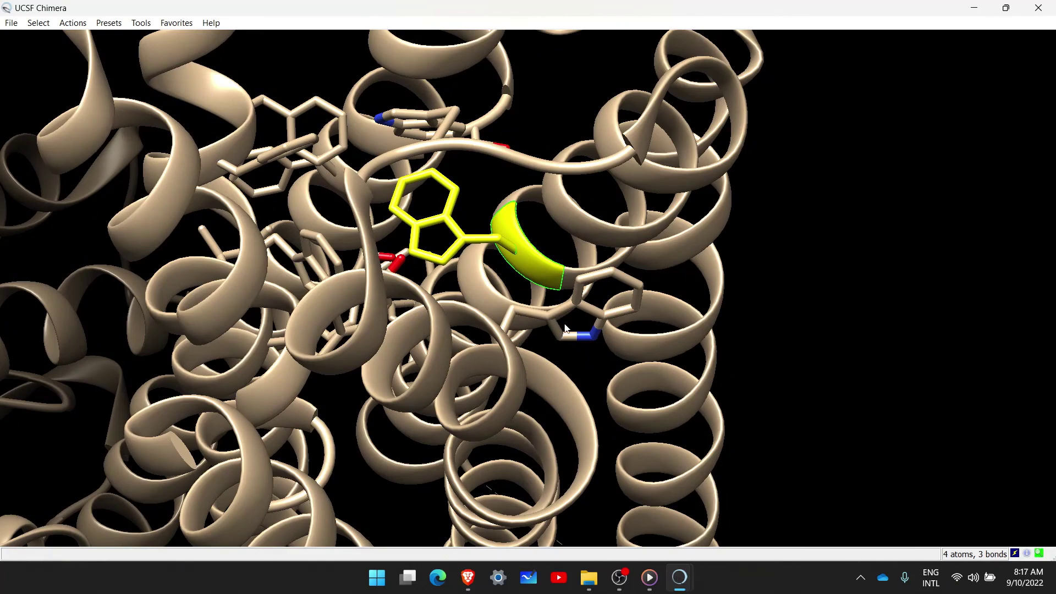
left_click_drag(250, 332, 55, 44)
left_click(12, 23)
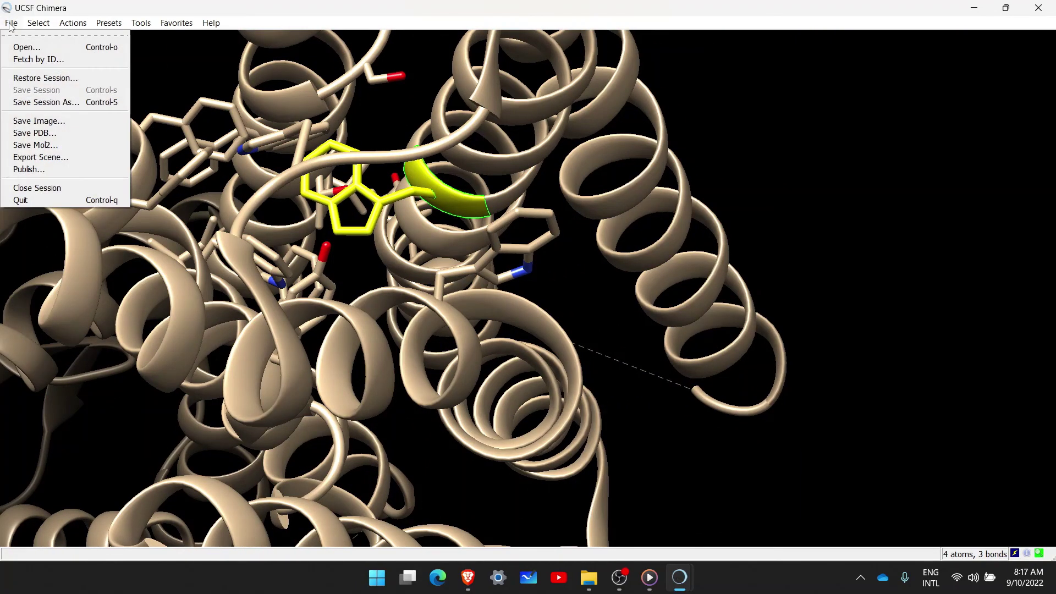
left_click(34, 132)
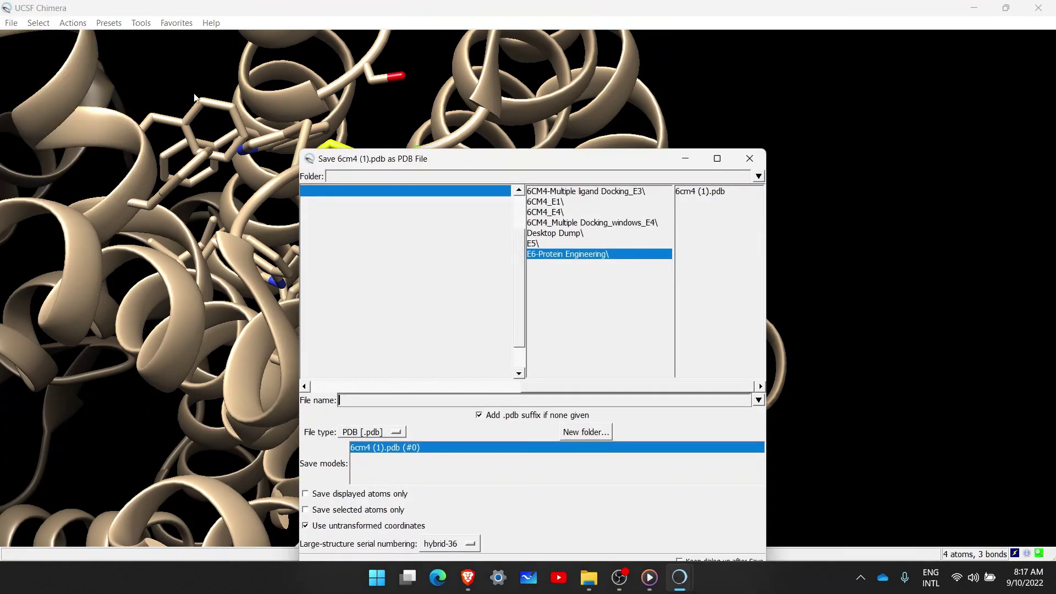
left_click(389, 399)
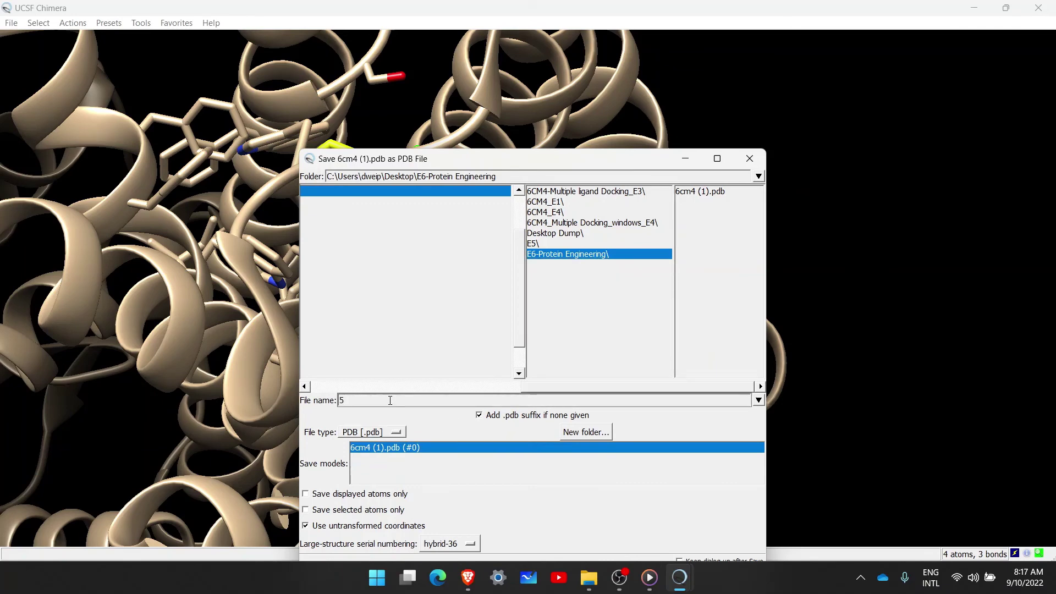
type("6CM4-Mutated")
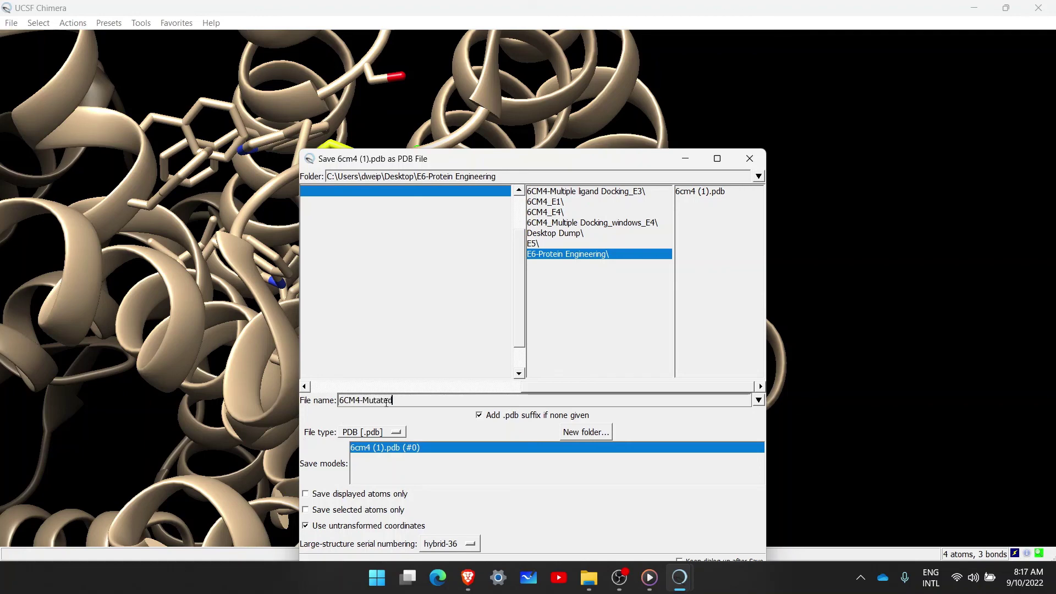
left_click_drag(495, 159, 492, 88)
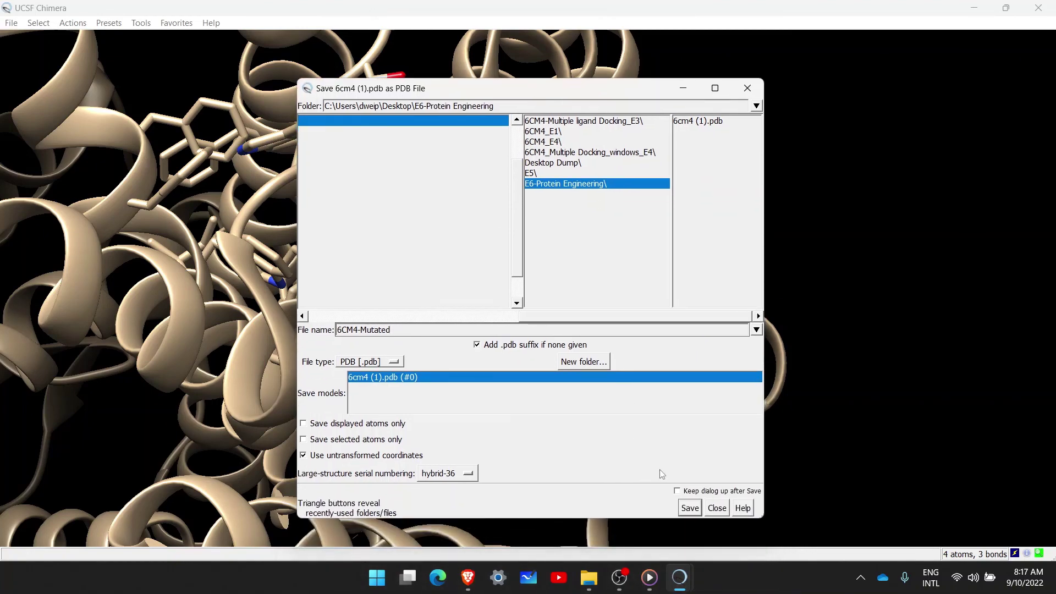
left_click(690, 505)
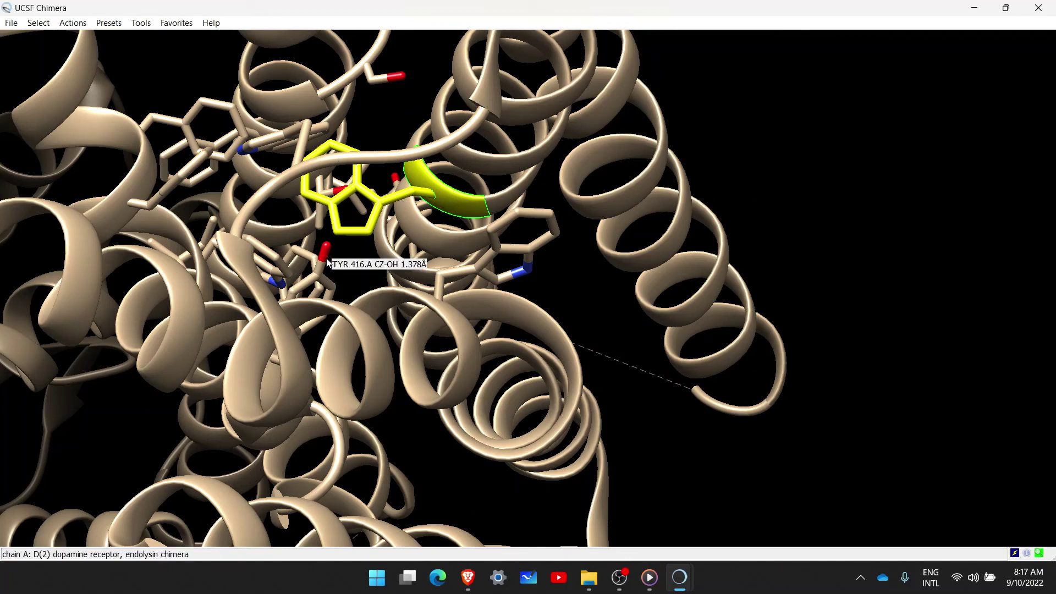
left_click_drag(327, 262, 438, 188)
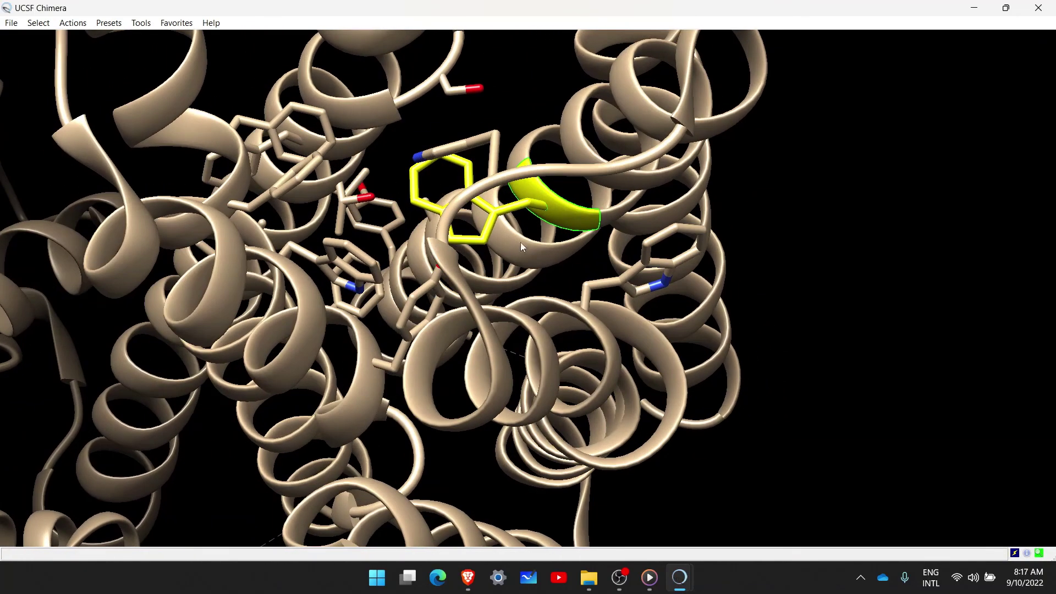
left_click_drag(539, 325, 188, 313)
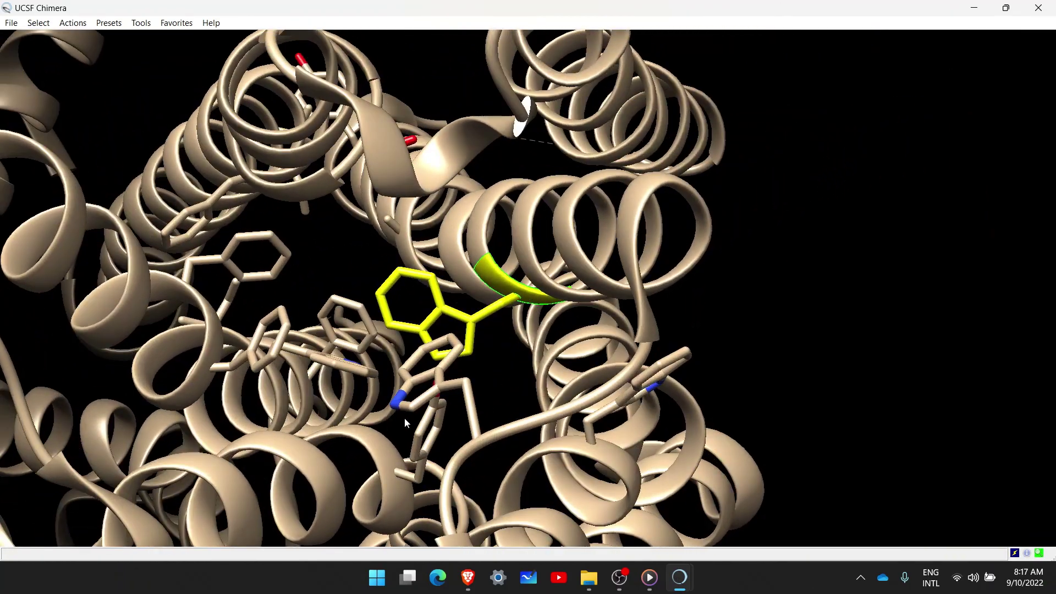
left_click_drag(404, 418, 450, 307)
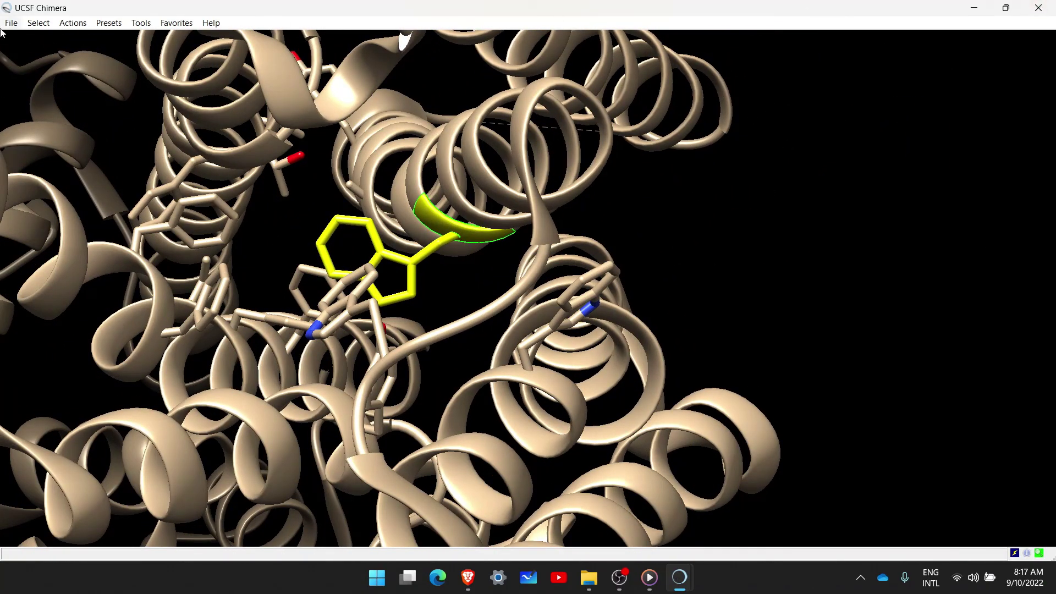